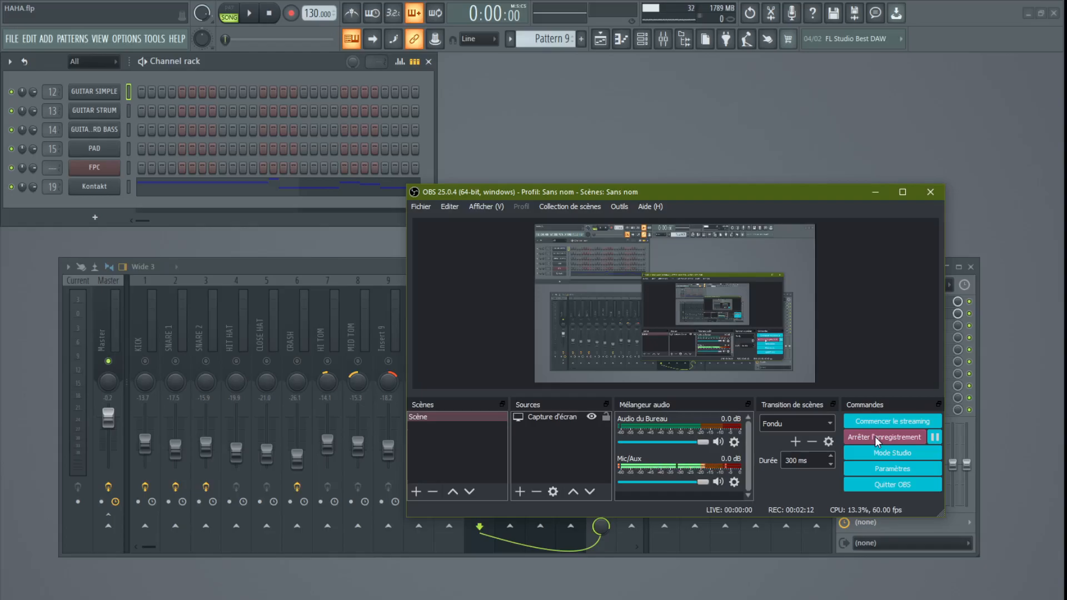
Minimize the OBS window, solo the PAD mixer track and play the song.
click(876, 193)
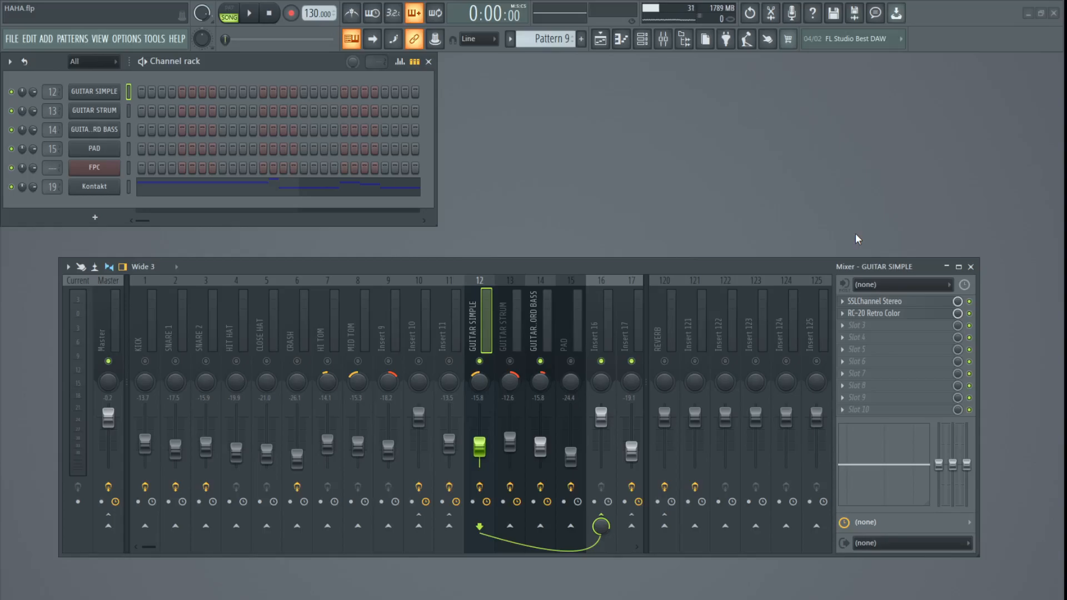
click(573, 361)
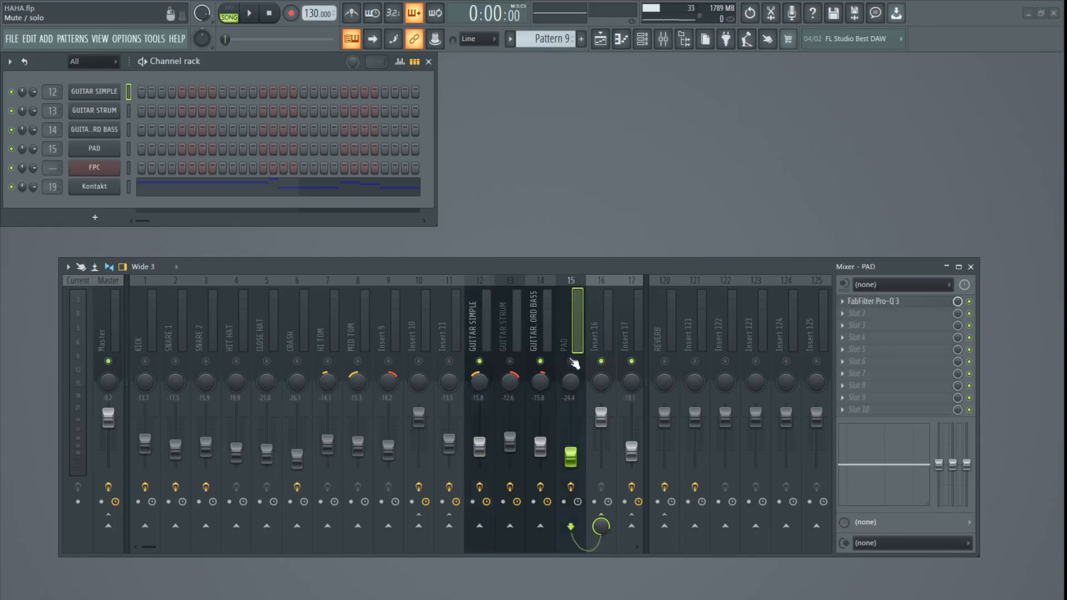
right_click(571, 363)
right_click(571, 363)
right_click(571, 363)
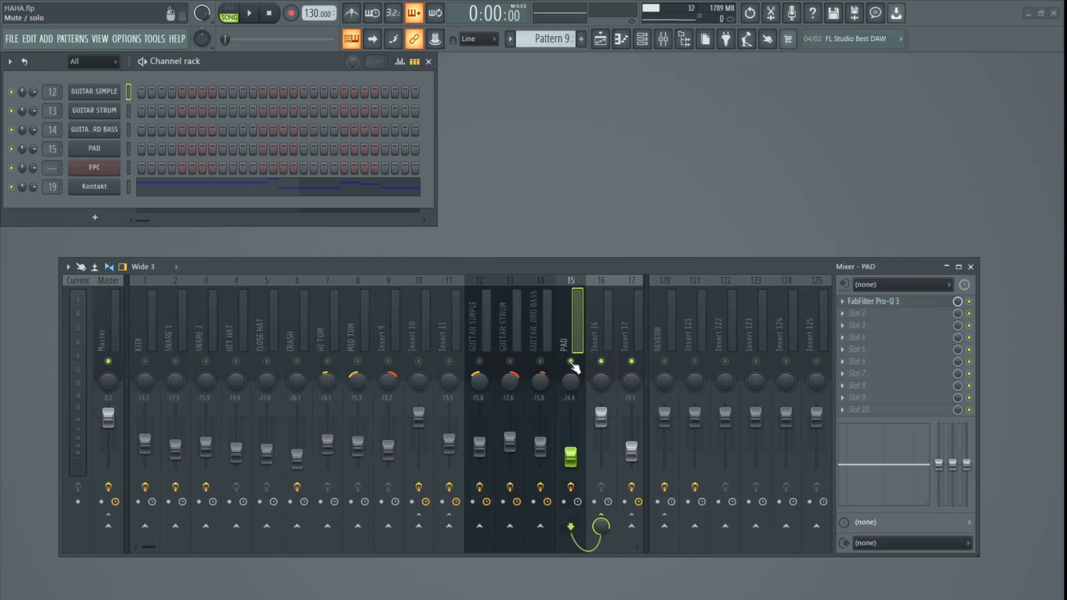
key(space)
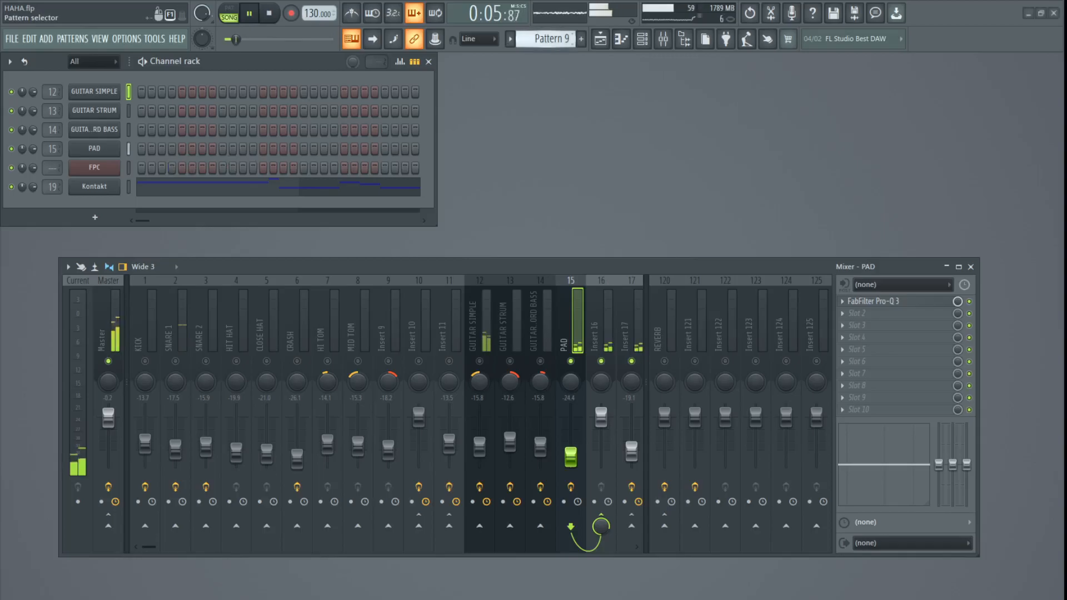
Switch to Pattern 4 and examine the PAD channel's notes in the piano roll during playback, with the mixer closed.
scroll(547, 39, up, 4)
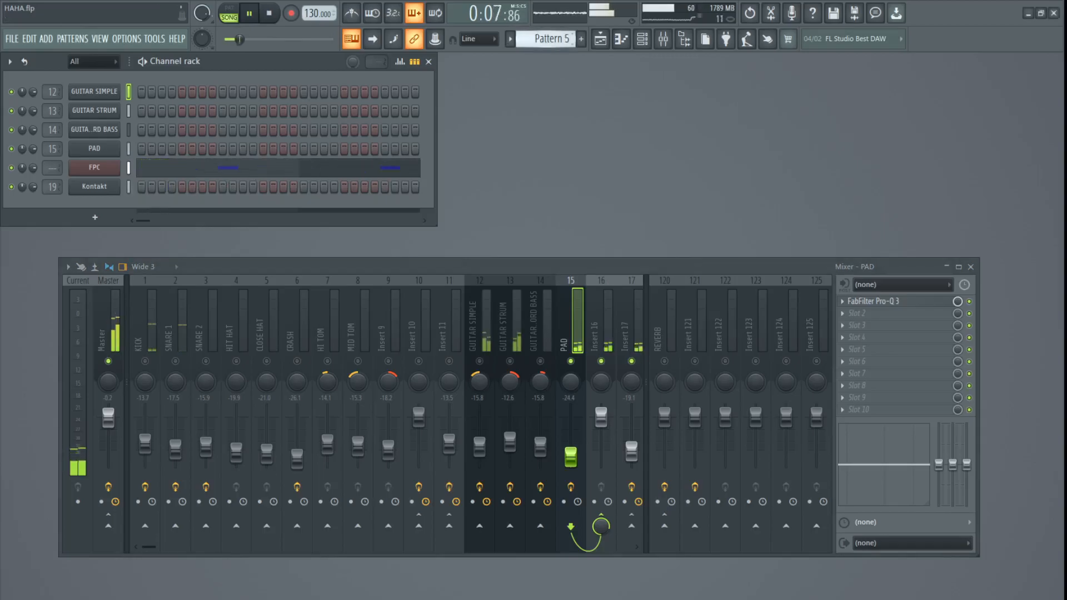
scroll(547, 38, up, 4)
scroll(547, 39, down, 3)
key(space)
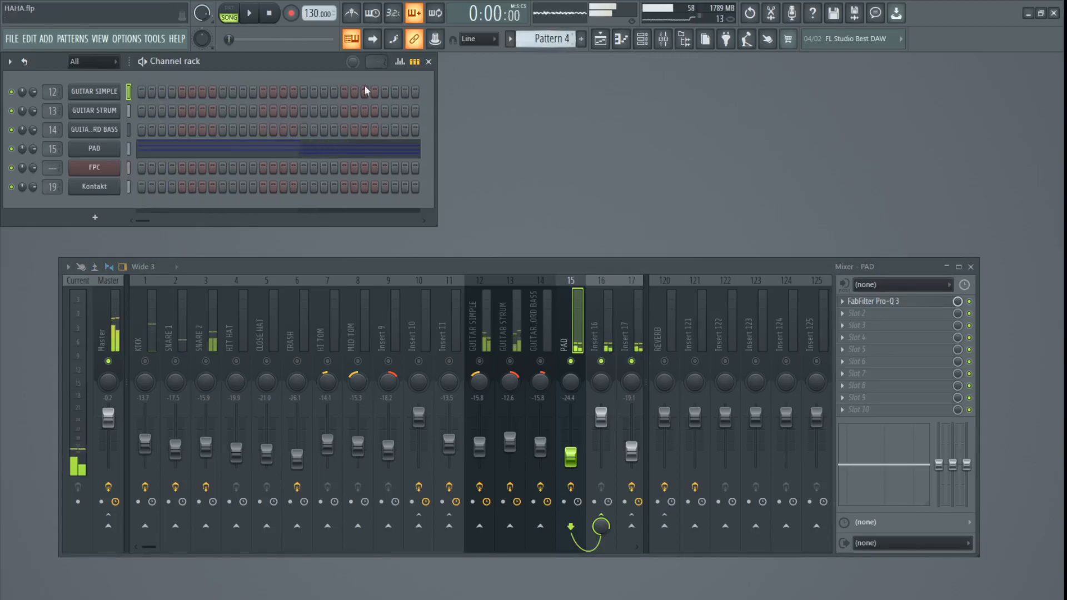
click(274, 152)
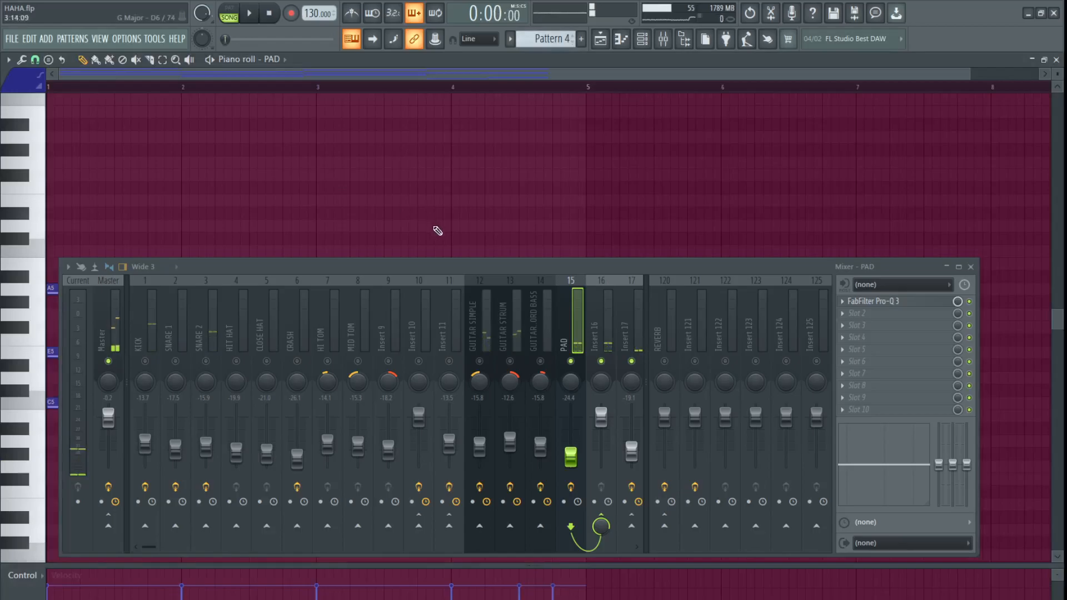
click(971, 266)
scroll(972, 268, down, 5)
key(space)
scroll(973, 270, up, 4)
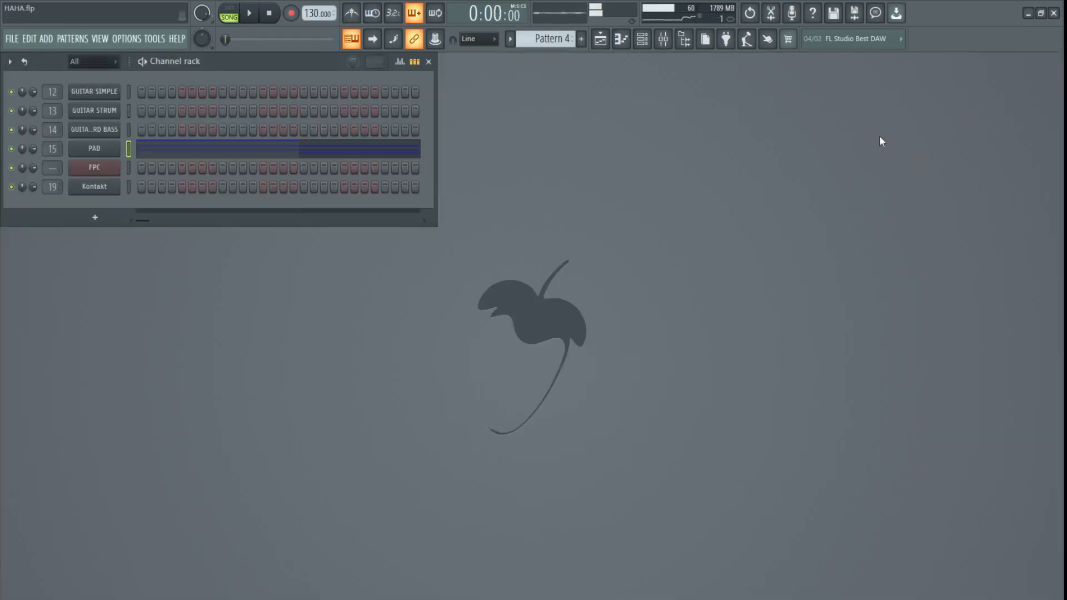
Reopen the mixer, solo the GUITAR SIMPLE track with PAD muted, and play the song.
click(642, 39)
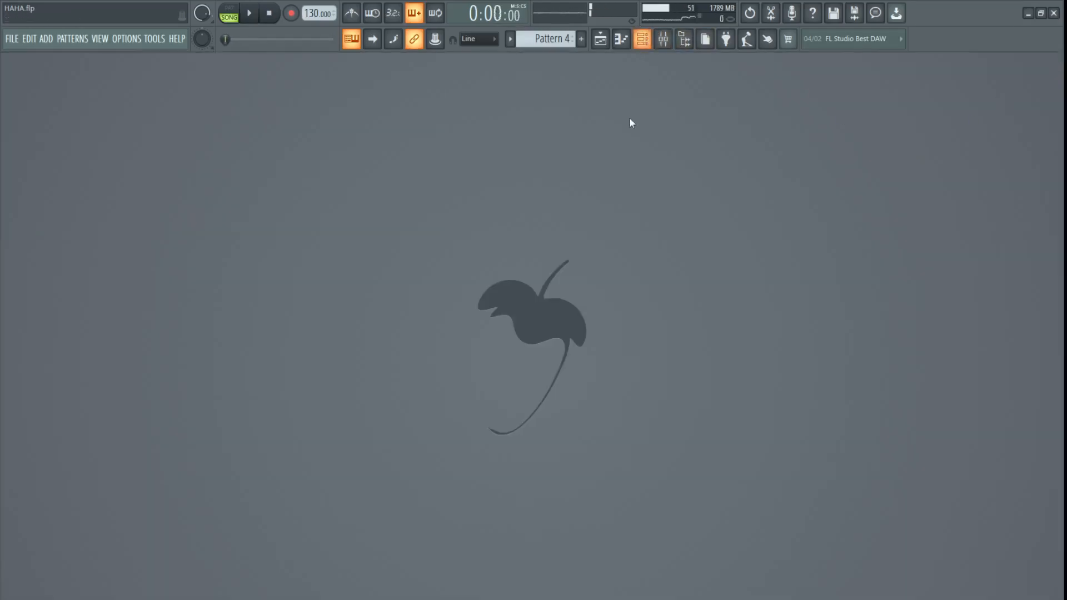
click(663, 40)
right_click(481, 364)
click(573, 364)
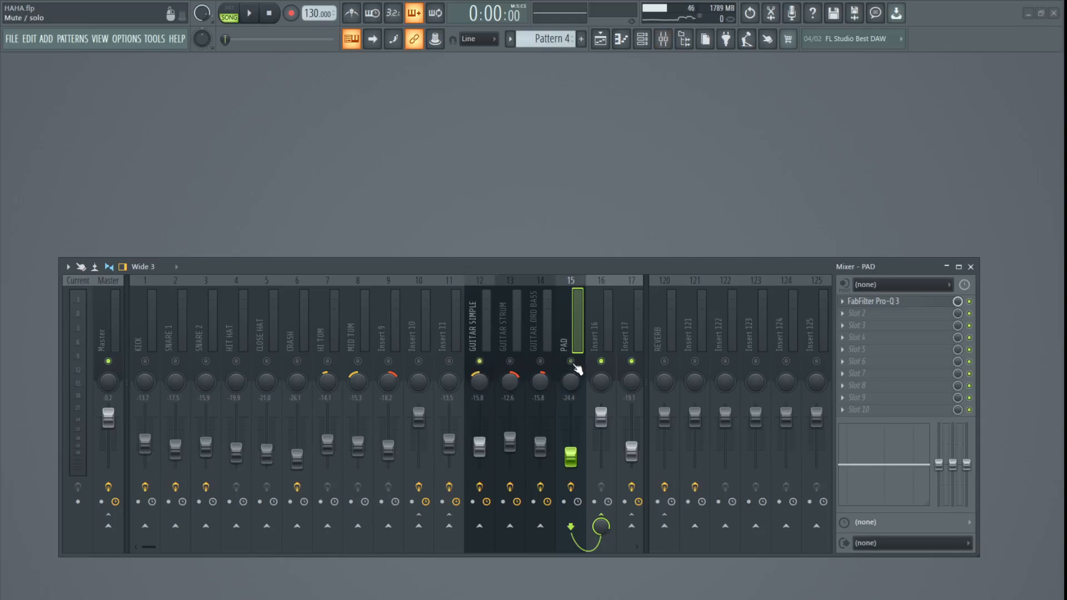
click(573, 364)
key(space)
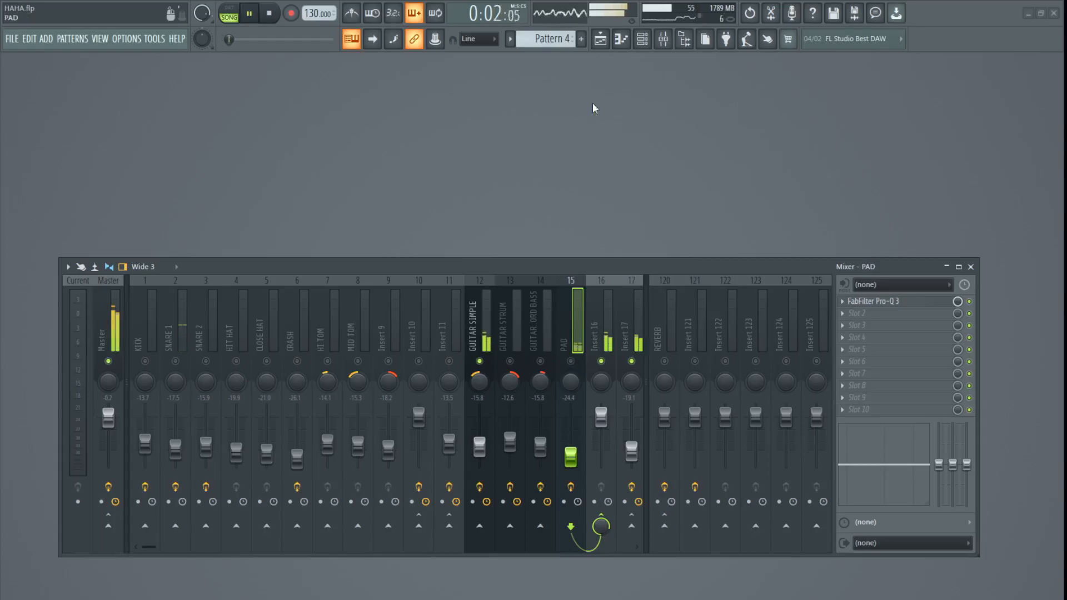
Show the channel rack again, stop playback and view the GUITAR SIMPLE channel's Kontakt instrument, moving the mixer out of the way.
click(642, 39)
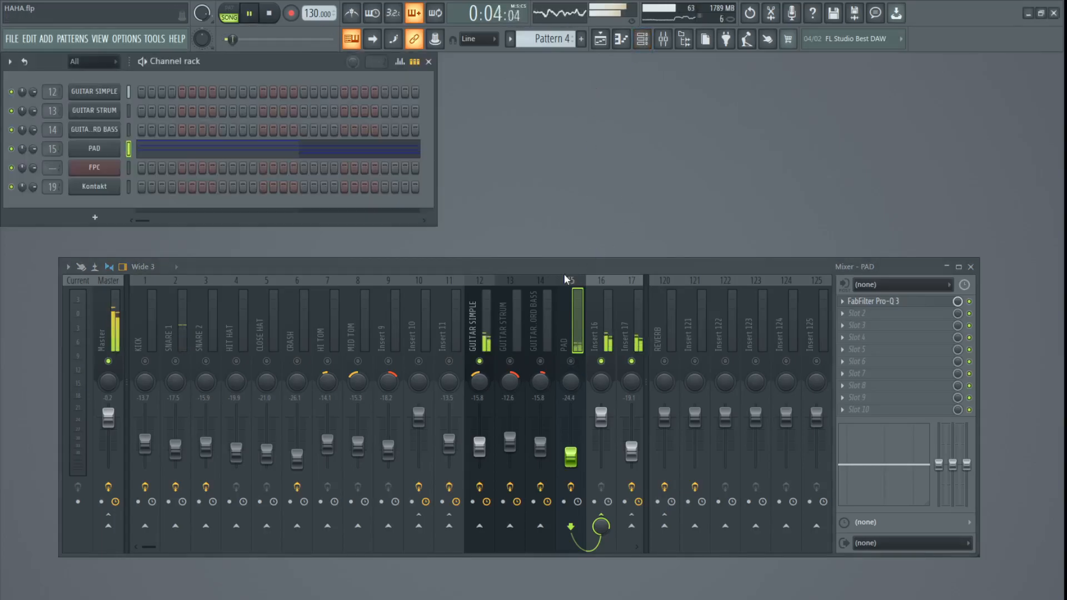
drag(561, 269, 561, 345)
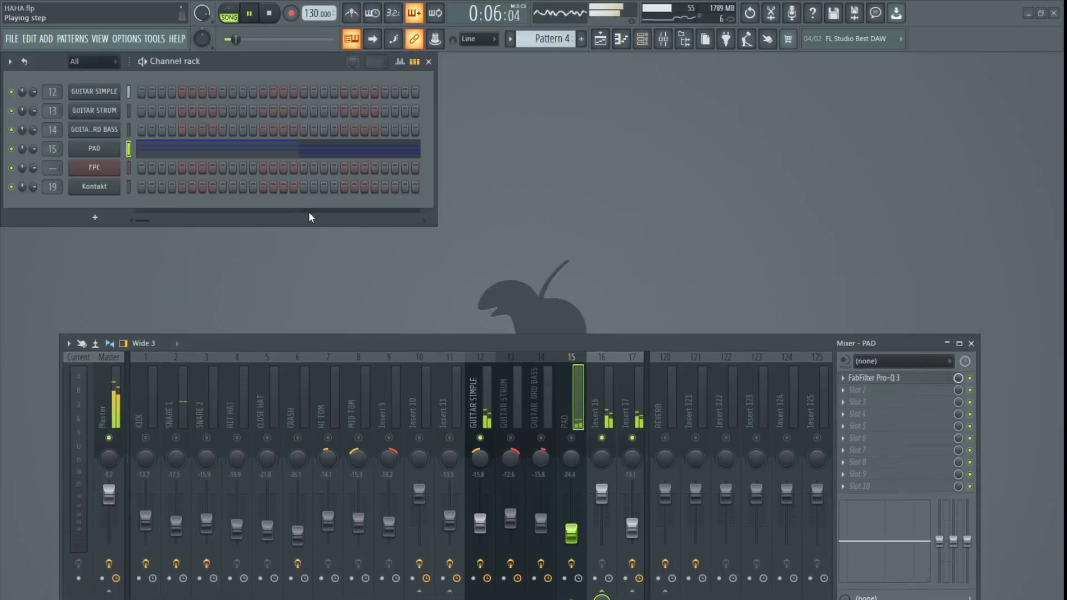
key(space)
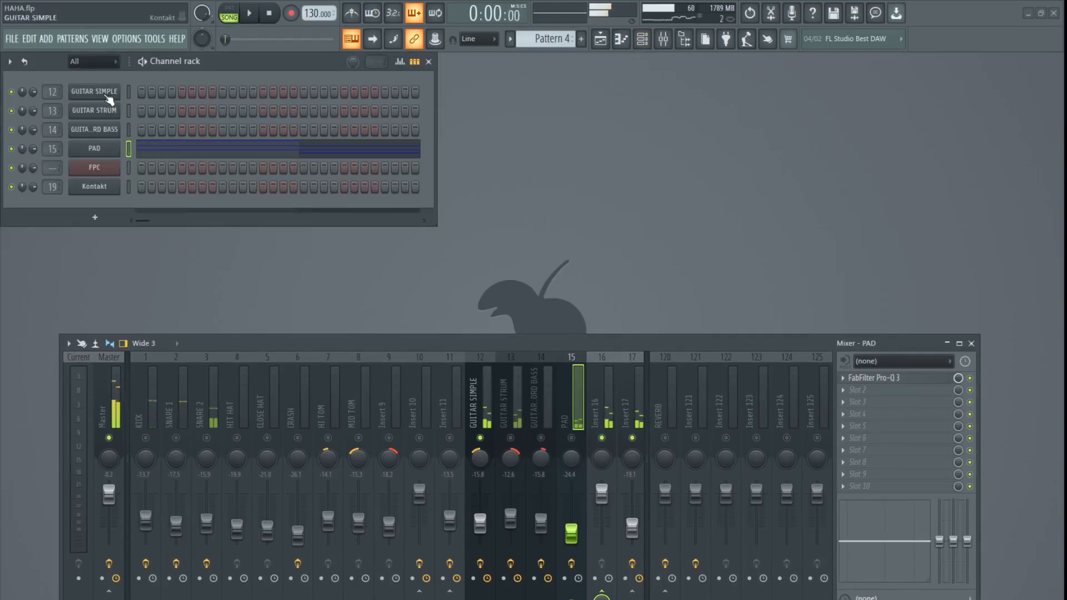
click(106, 94)
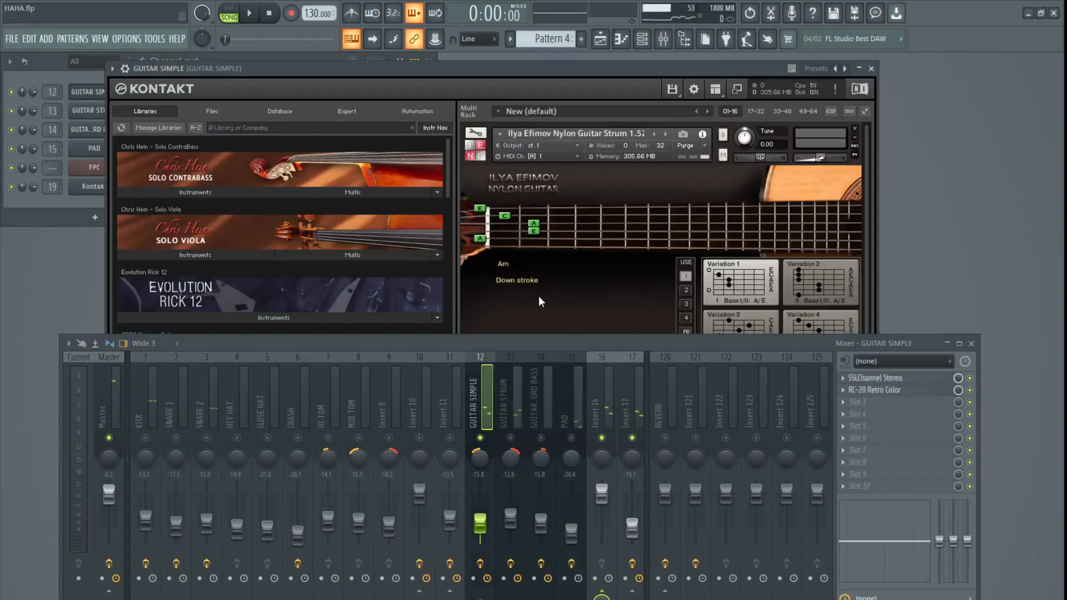
drag(533, 346, 562, 330)
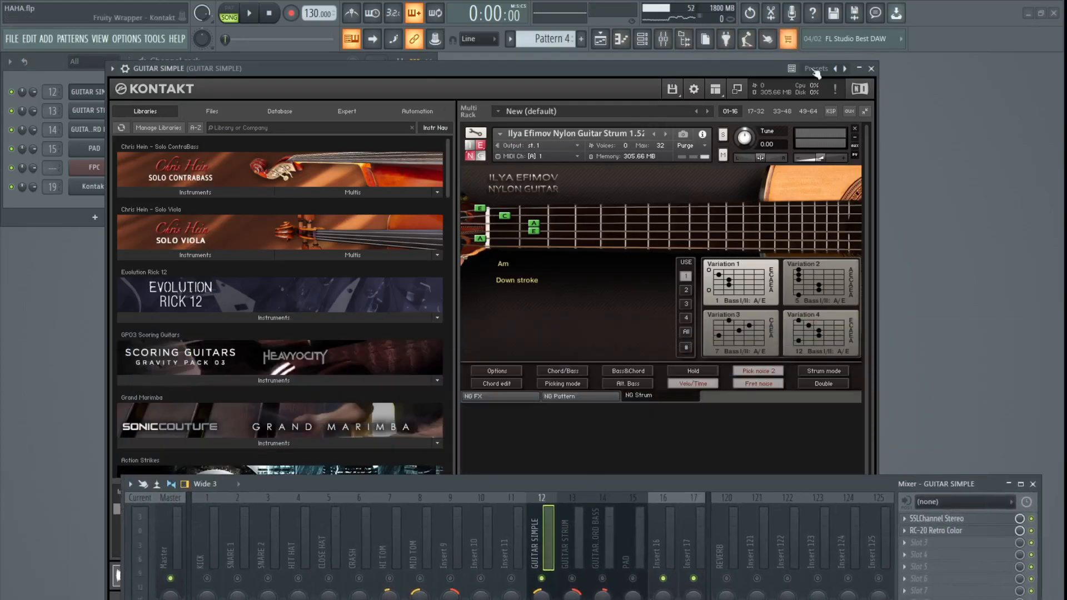
click(871, 68)
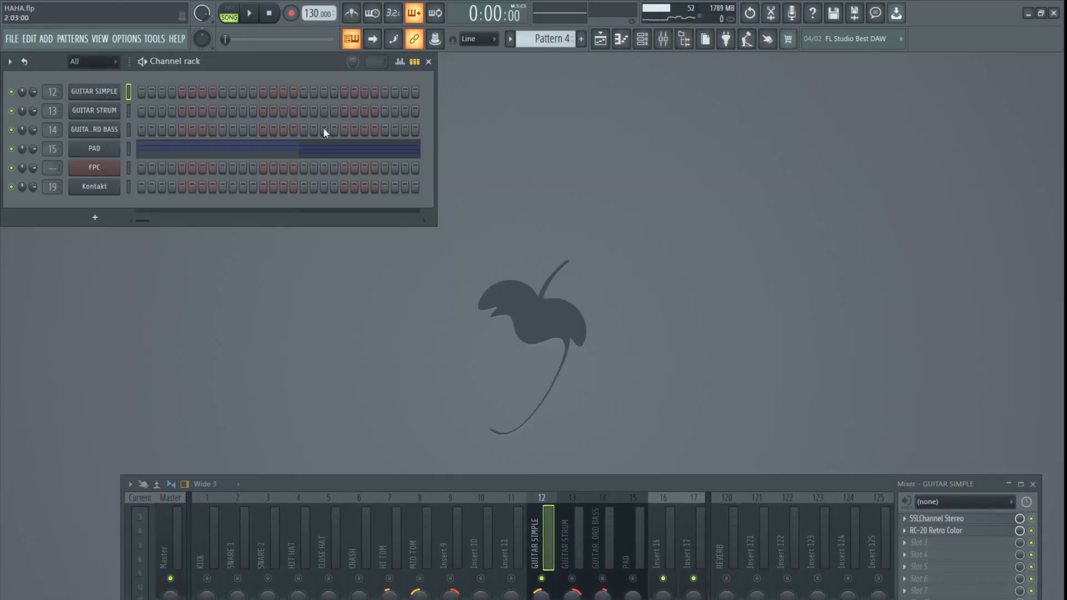
Switch to Pattern 1 and examine the GUITAR SIMPLE notes in the piano roll while playing them back.
scroll(557, 35, down, 3)
click(394, 93)
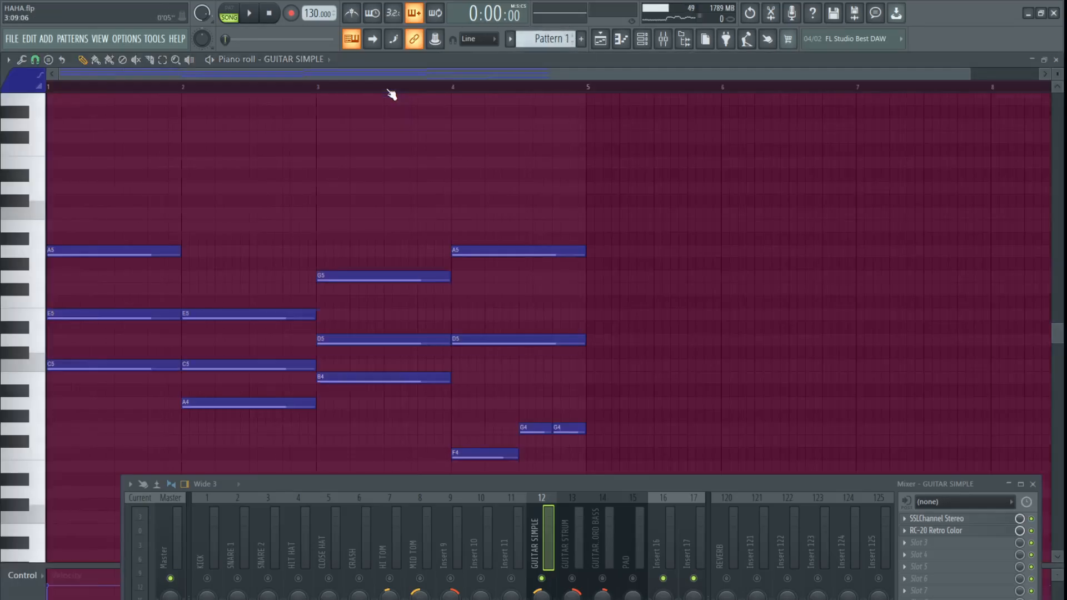
key(space)
scroll(669, 248, down, 2)
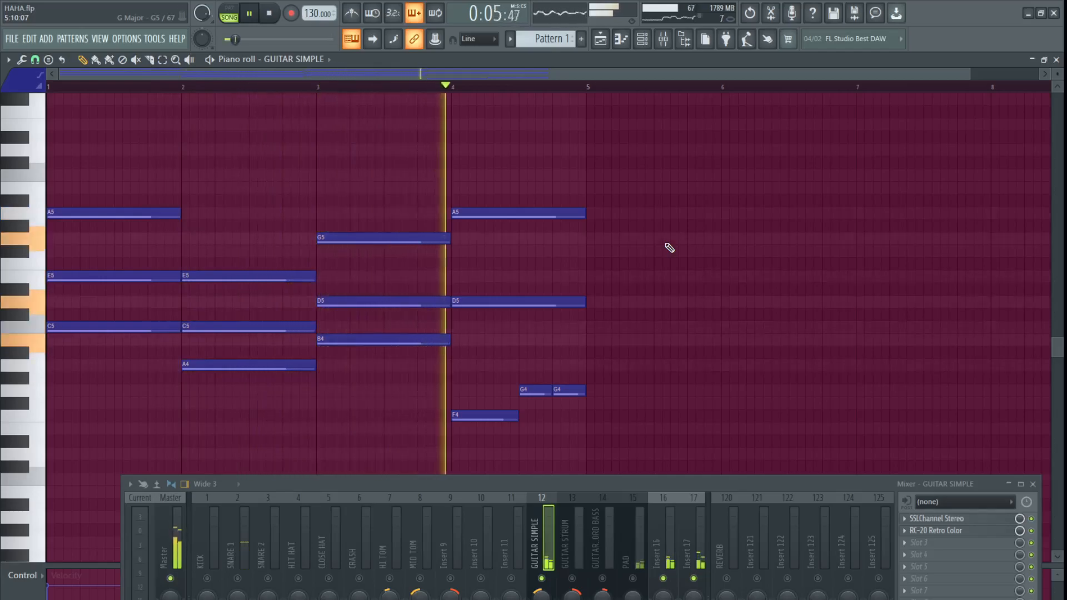
key(space)
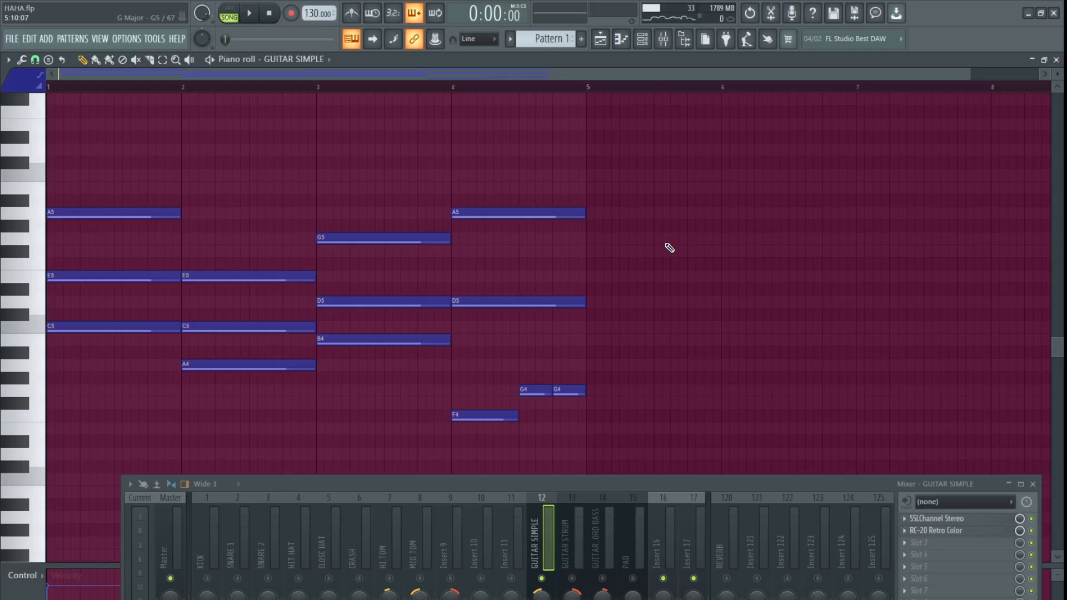
key(space)
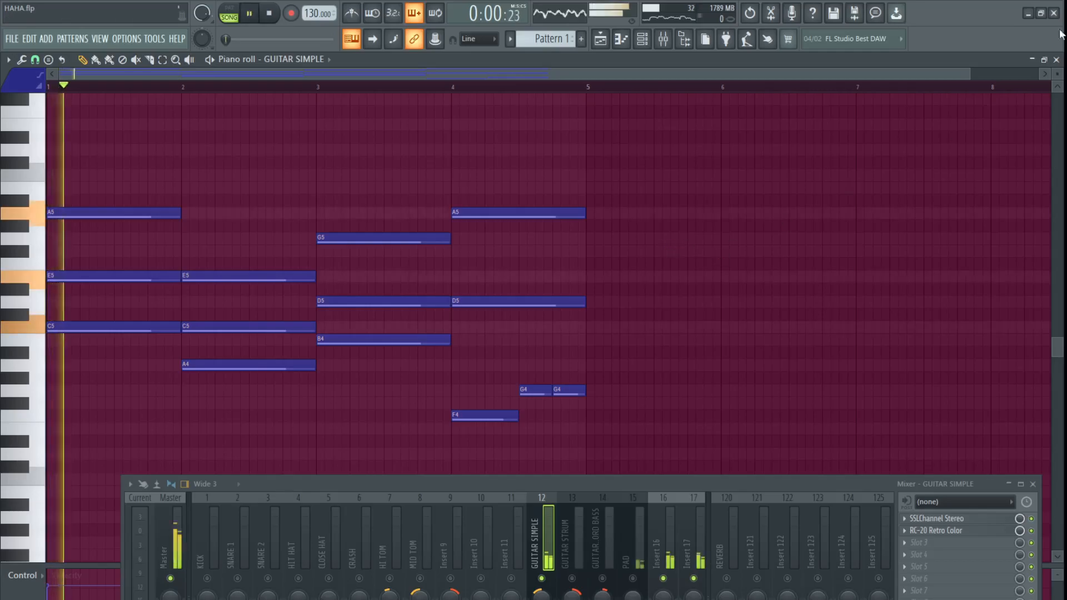
click(1056, 60)
key(space)
Solo the GUITAR STRUM mixer track and play the arrangement from bar 5 of the playlist.
drag(645, 491, 667, 335)
click(596, 426)
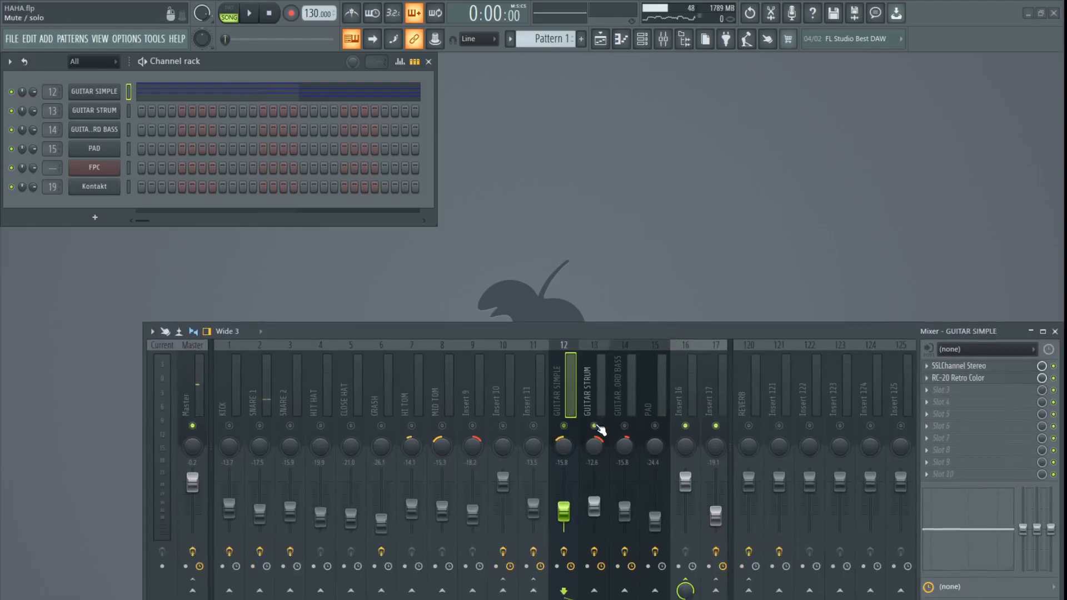
click(601, 39)
click(323, 88)
key(space)
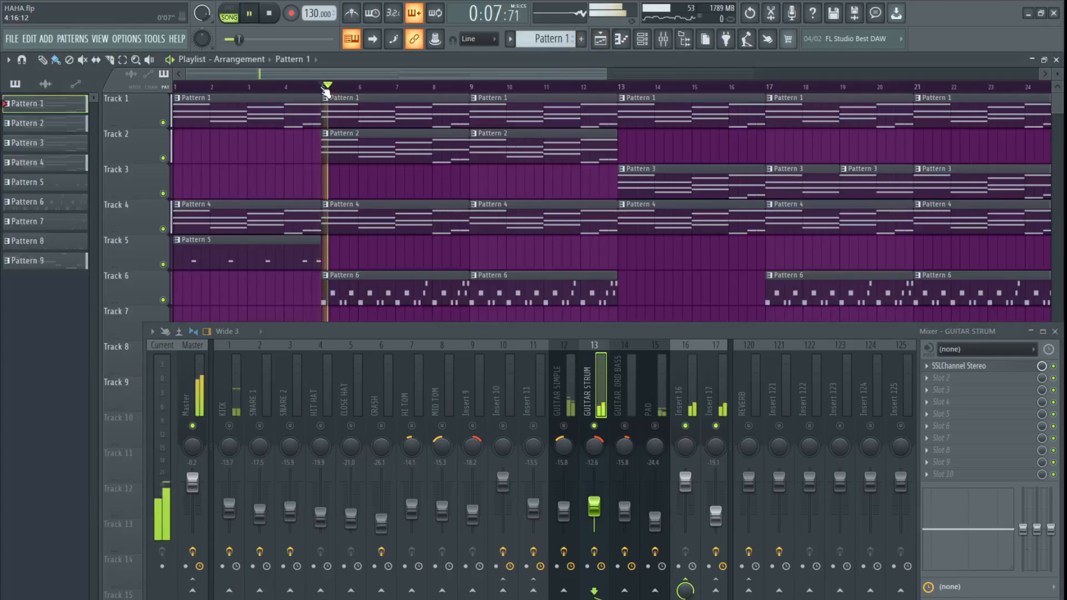
click(1056, 60)
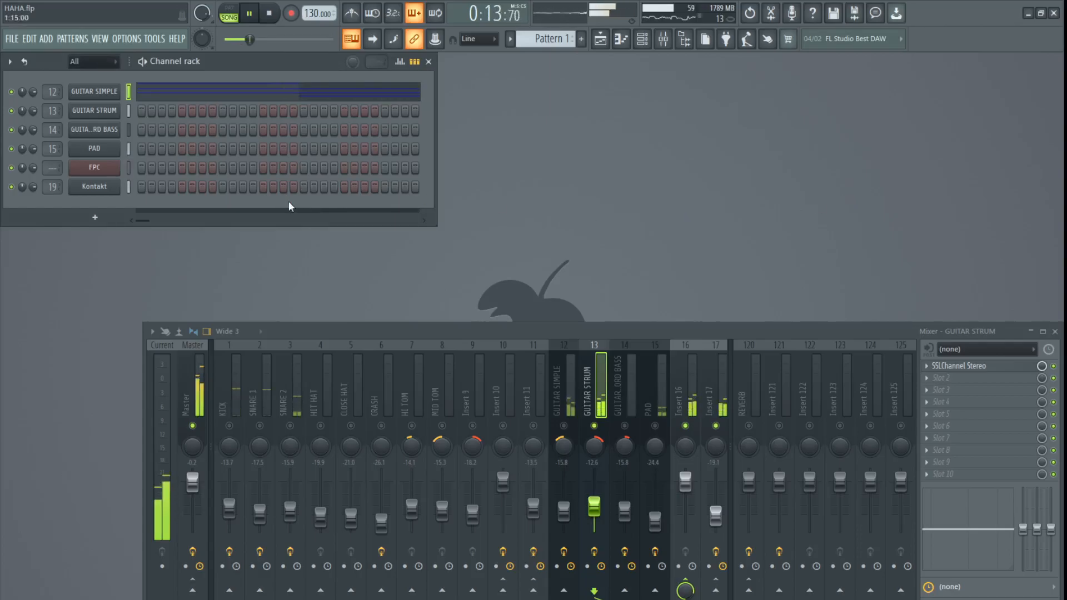
key(space)
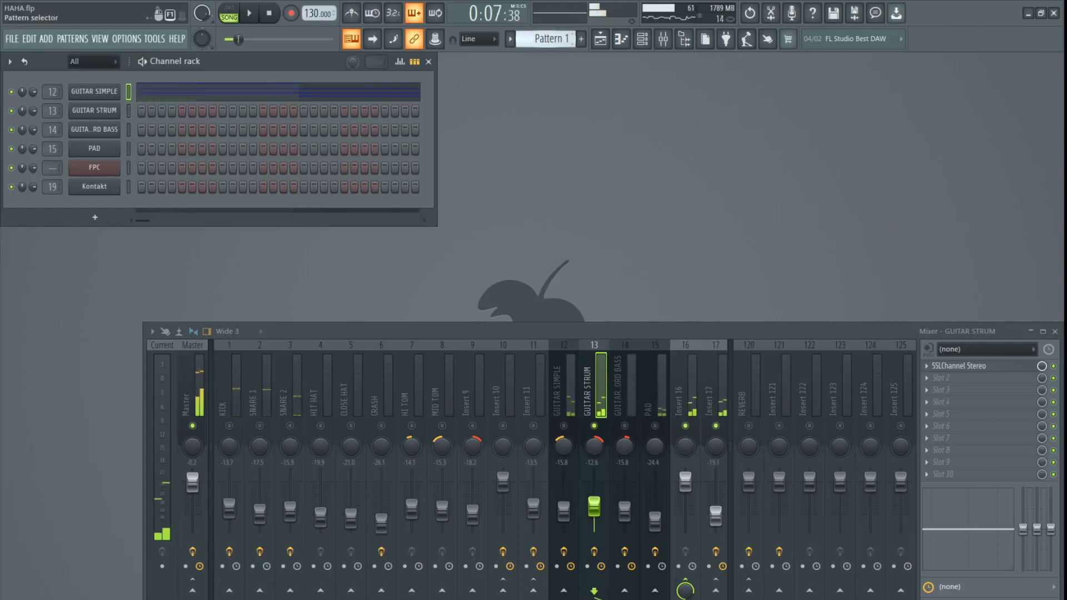
Switch to Pattern 2 and examine the GUITAR STRUM notes in the piano roll during playback, keeping the mixer clear of them.
scroll(534, 42, down, 1)
key(space)
click(264, 114)
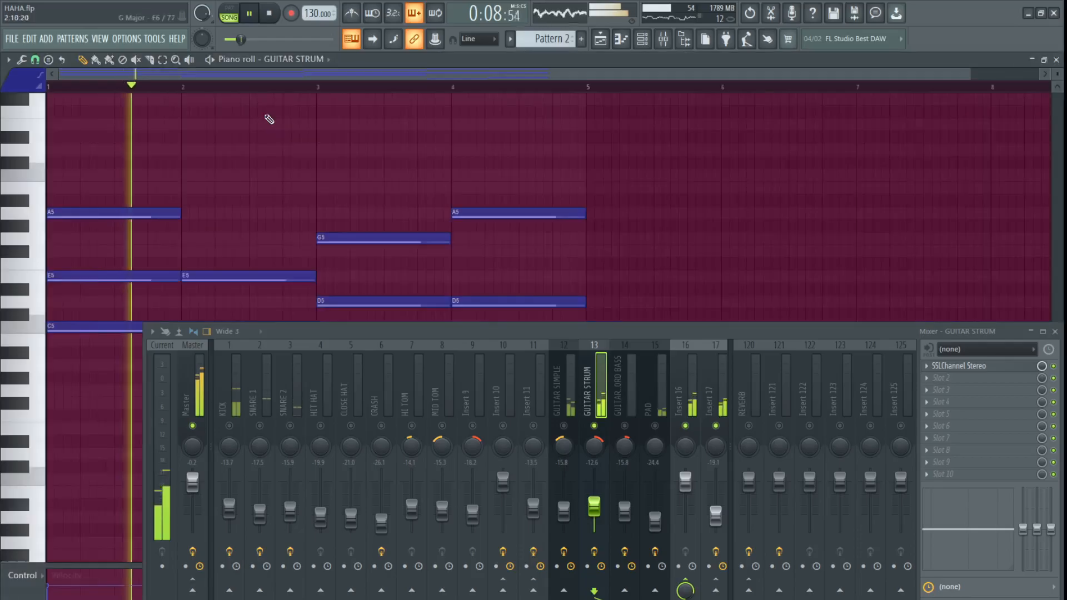
key(space)
scroll(579, 230, down, 3)
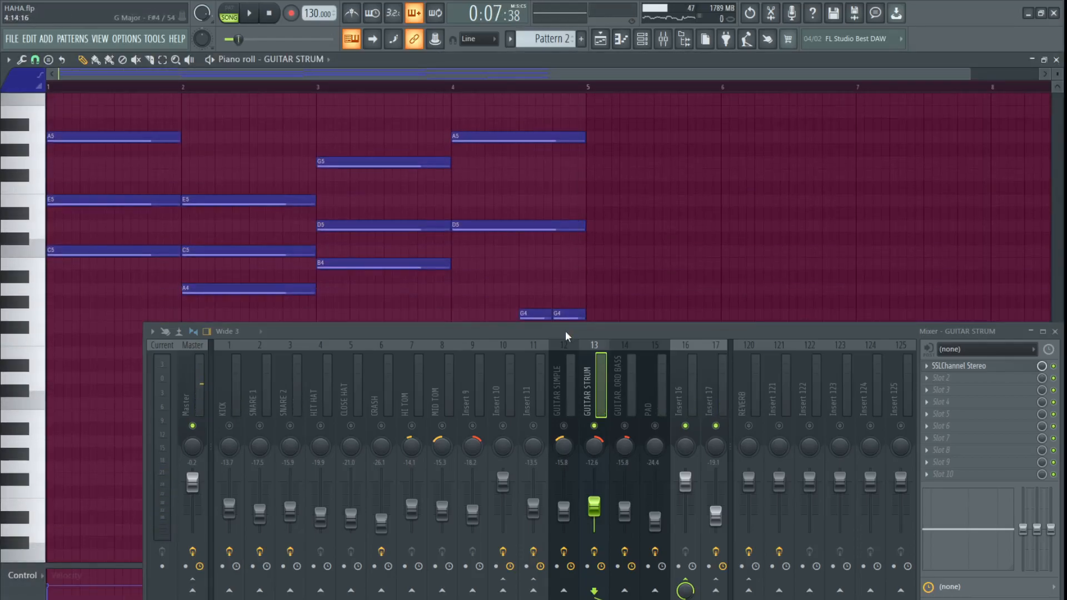
drag(565, 331, 531, 499)
scroll(548, 404, up, 2)
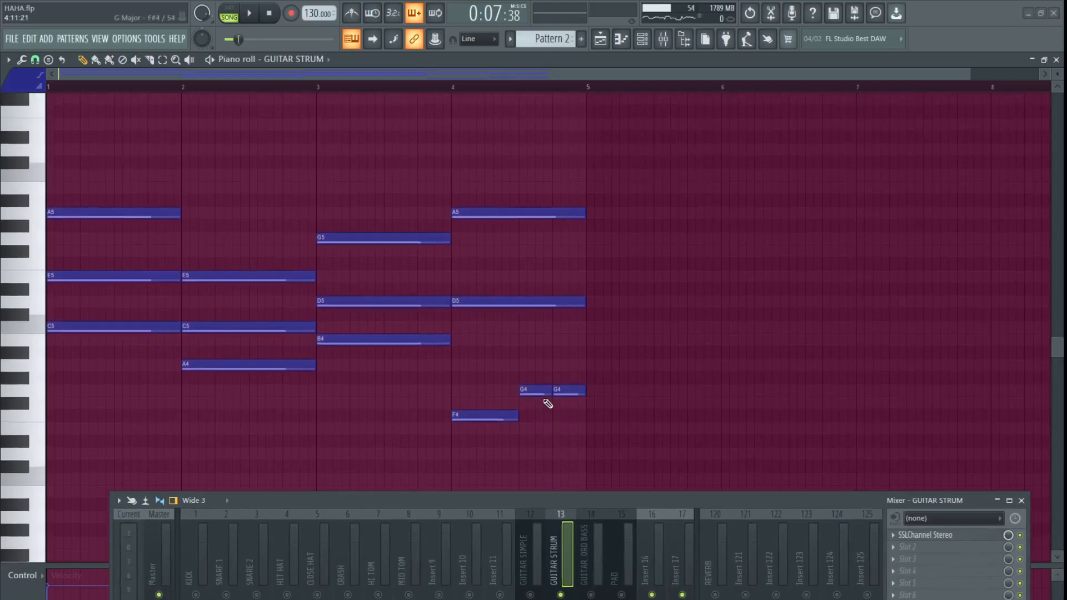
key(space)
key(space)
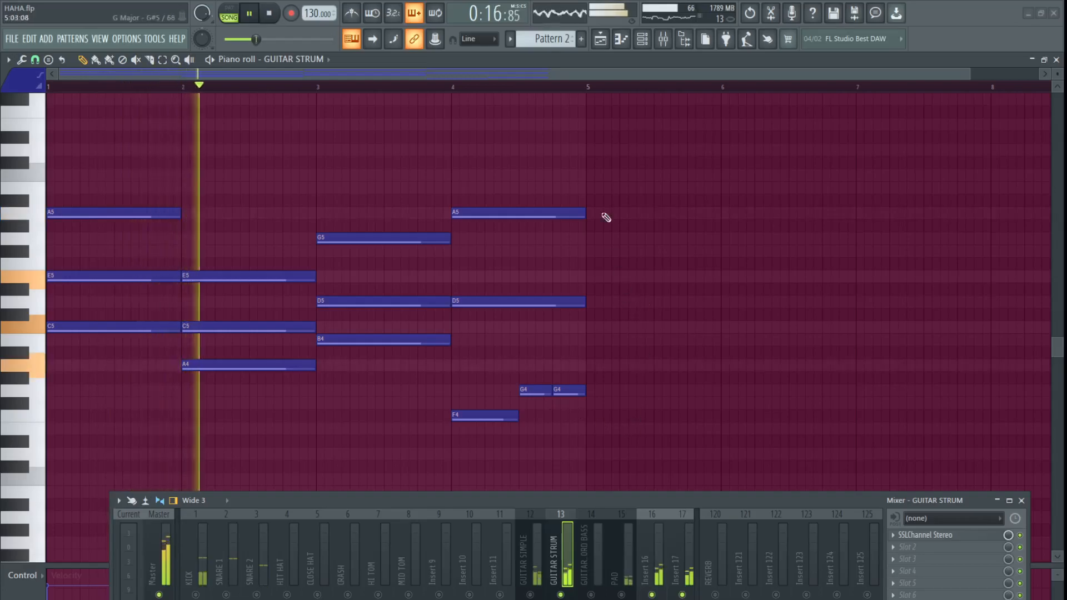
key(space)
Set the song position to bar 13 in the playlist, solo the GUITAR CHORD BASS mixer track and start playback.
click(600, 45)
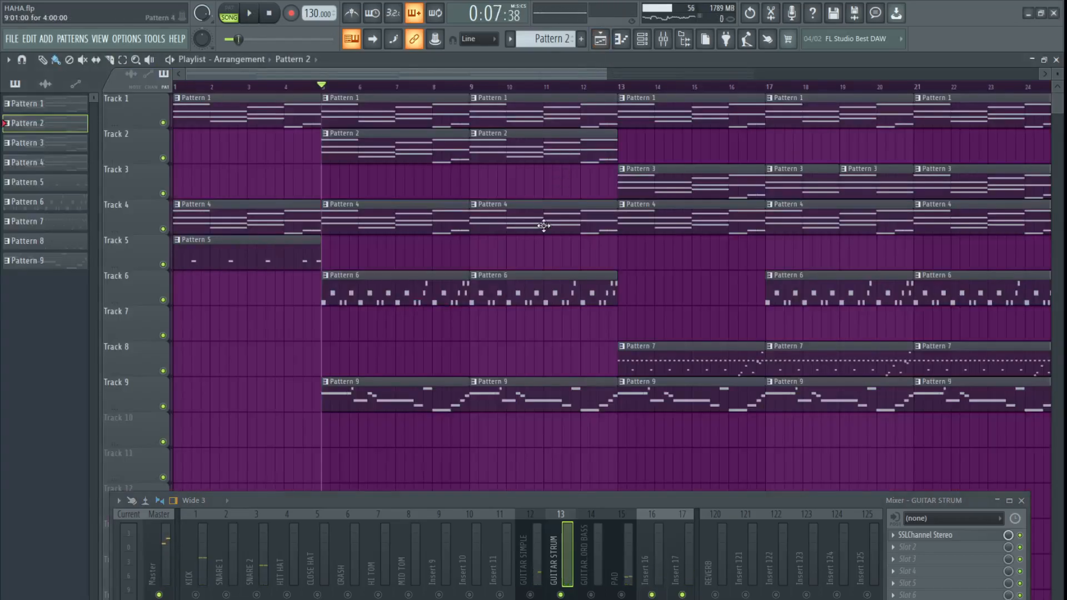
click(628, 87)
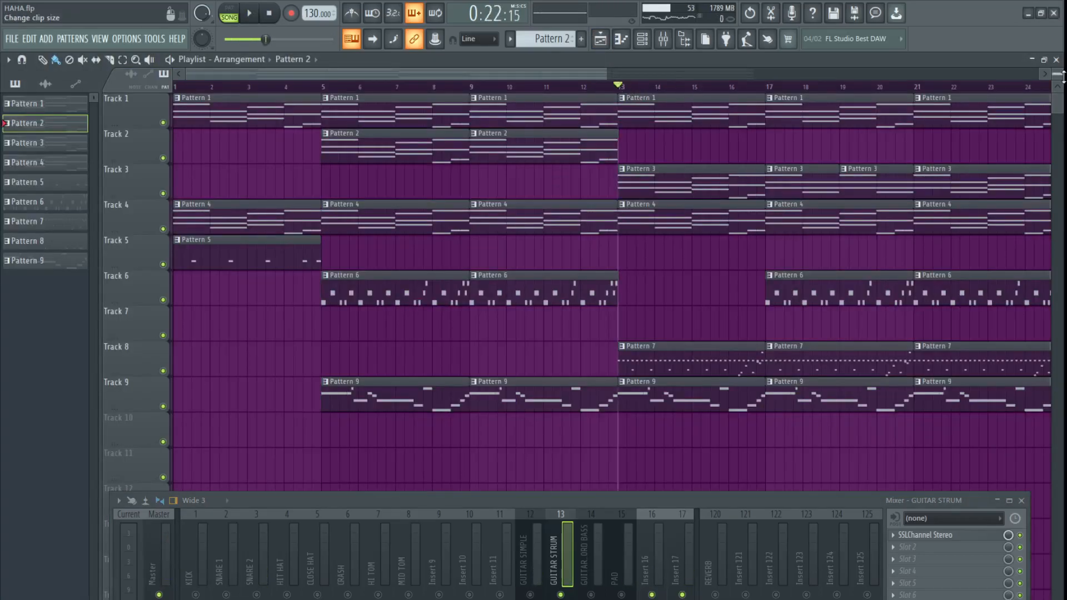
click(1056, 60)
click(591, 594)
key(space)
scroll(629, 424, up, 4)
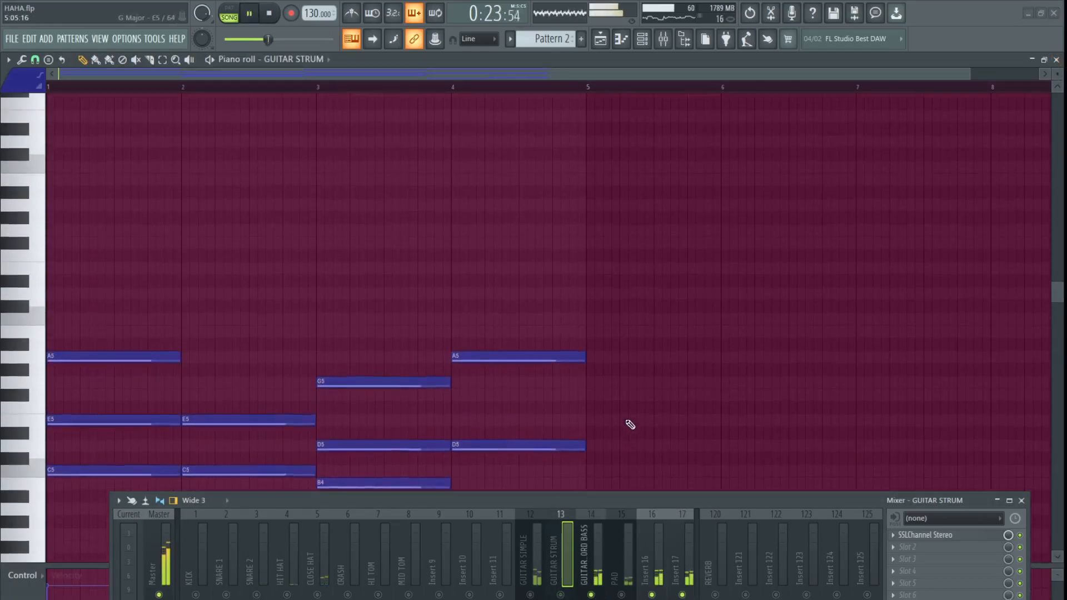
Open the GUITAR CHORD BASS notes of Pattern 3 in the piano roll and play them back.
click(643, 40)
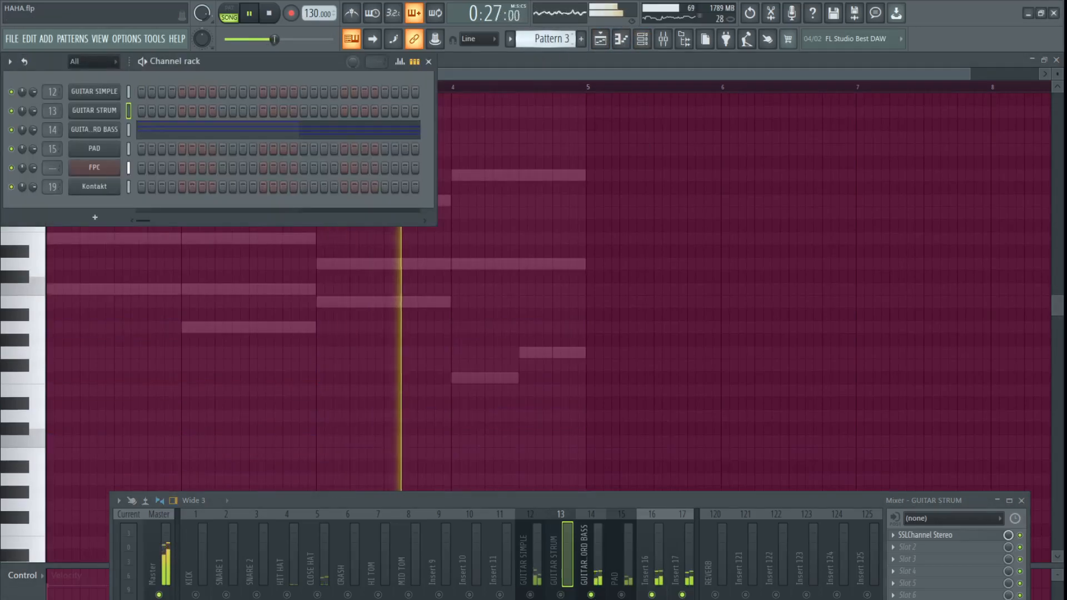
click(351, 132)
key(space)
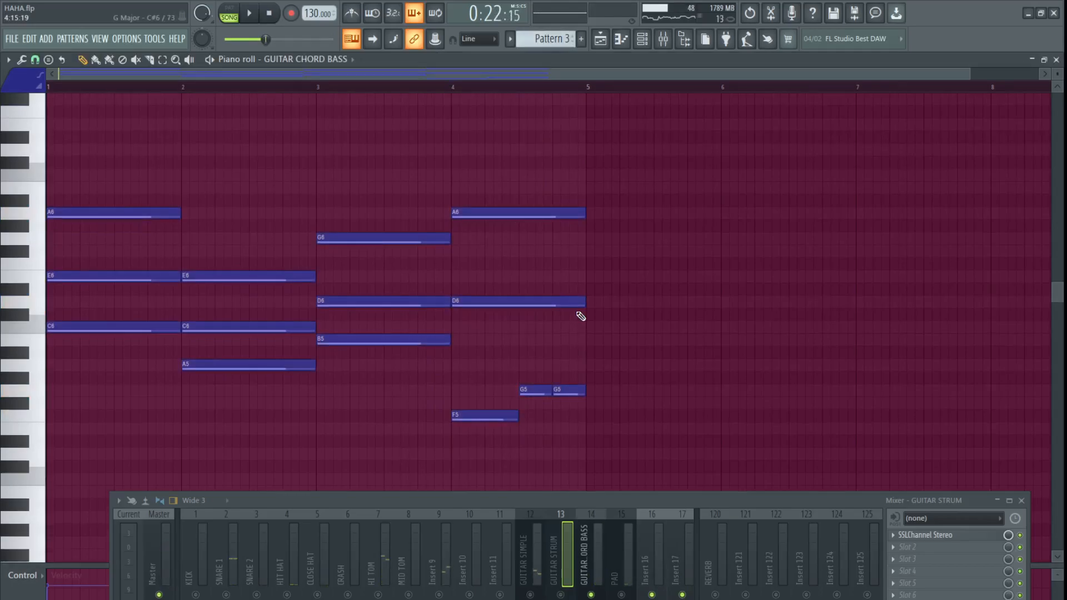
key(space)
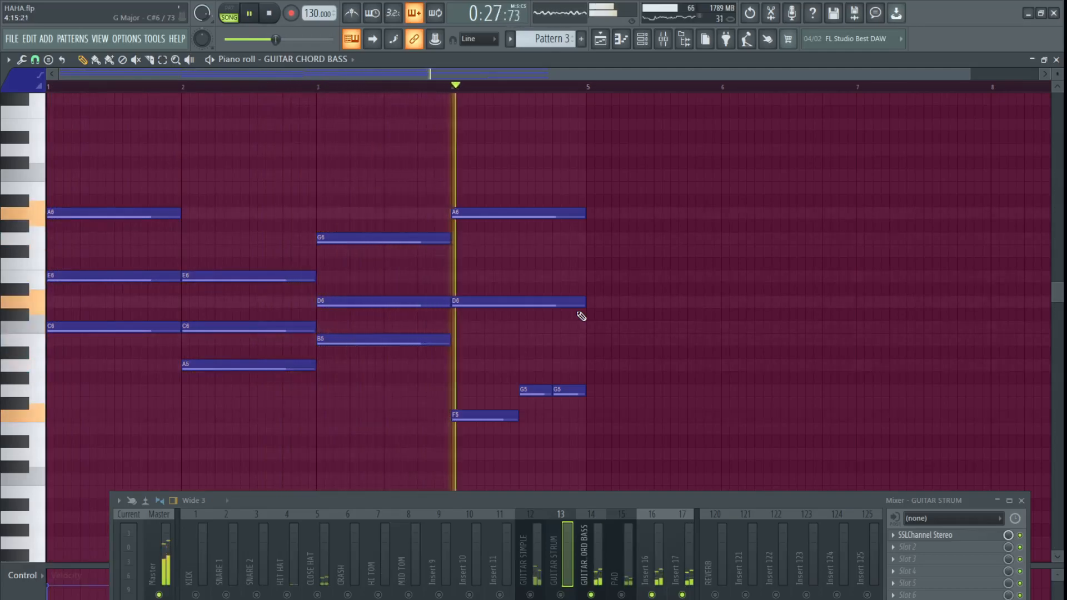
Re-enable the GUITAR SIMPLE, GUITAR STRUM and PAD mixer tracks and play them together with GUITAR CHORD BASS.
key(space)
click(530, 595)
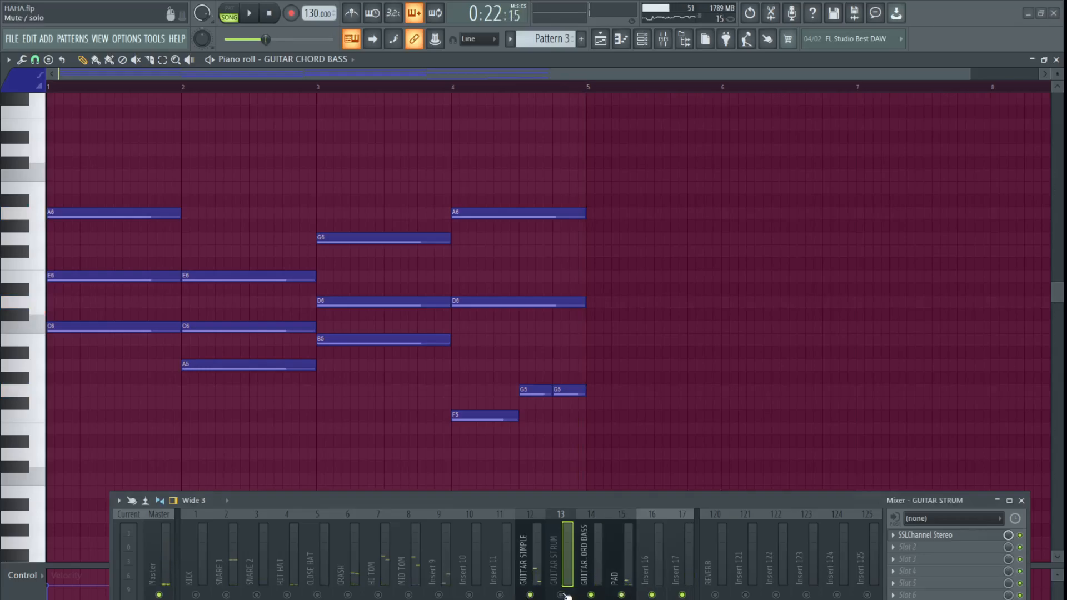
key(space)
scroll(676, 374, down, 3)
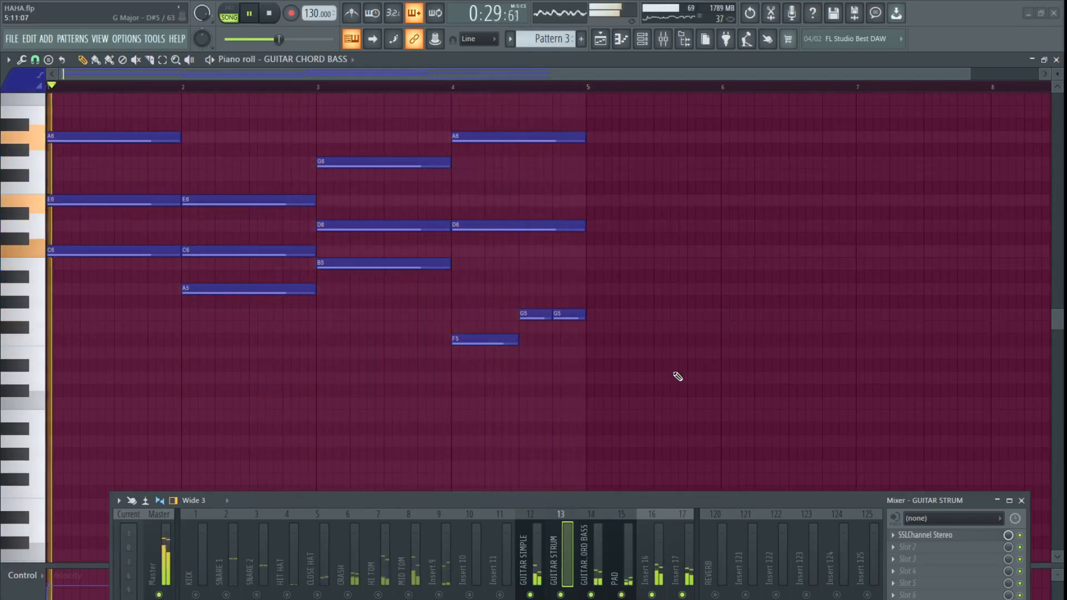
Solo Track 5 in the playlist and play Pattern 5 from bar 1 with the channel rack and raised mixer in view.
click(1056, 60)
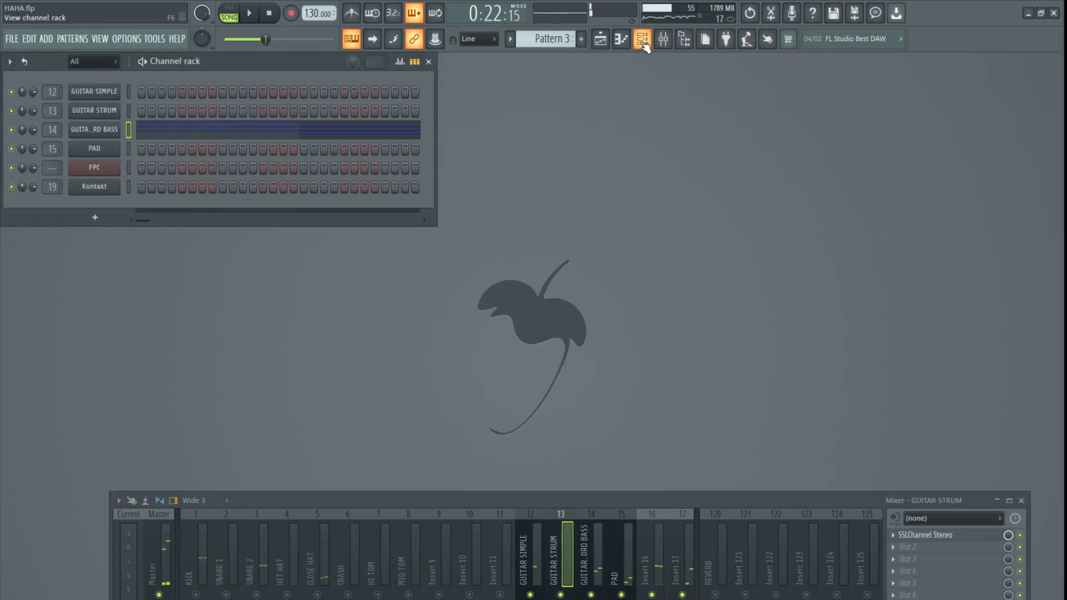
click(602, 40)
right_click(163, 264)
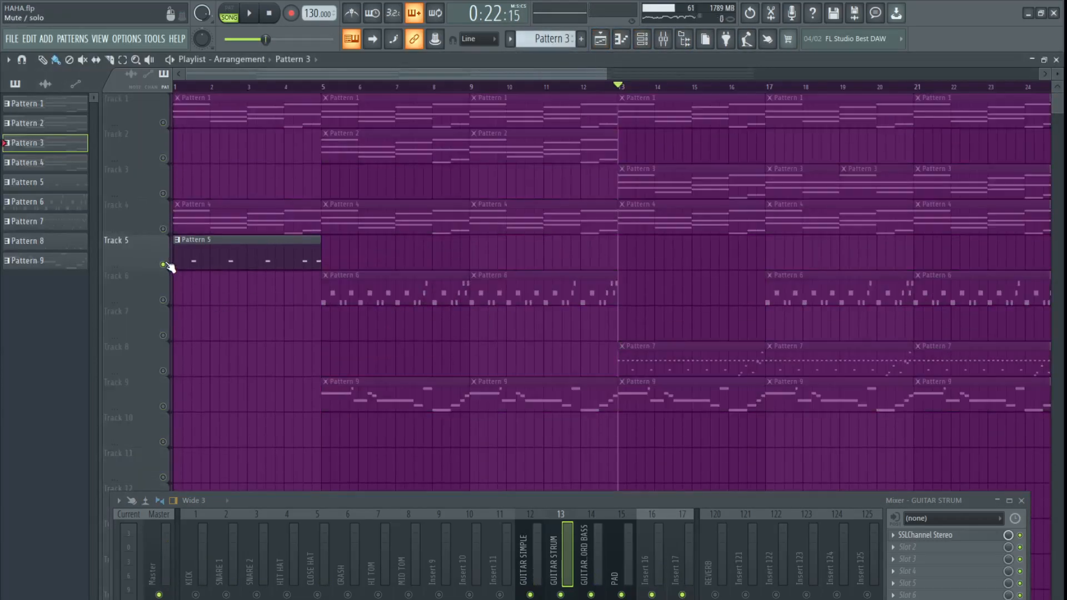
click(182, 87)
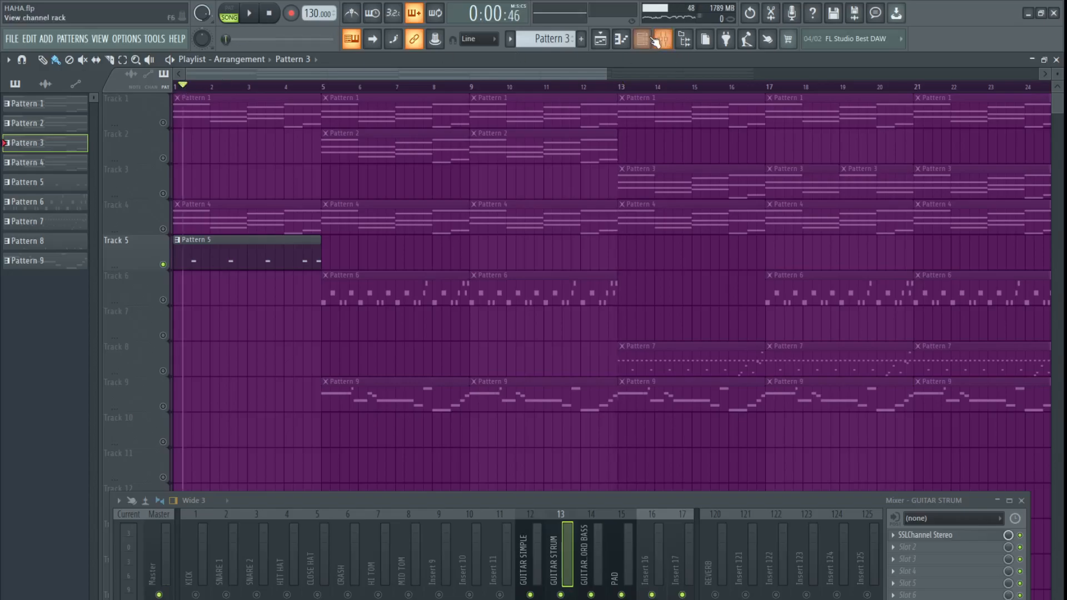
click(662, 39)
key(space)
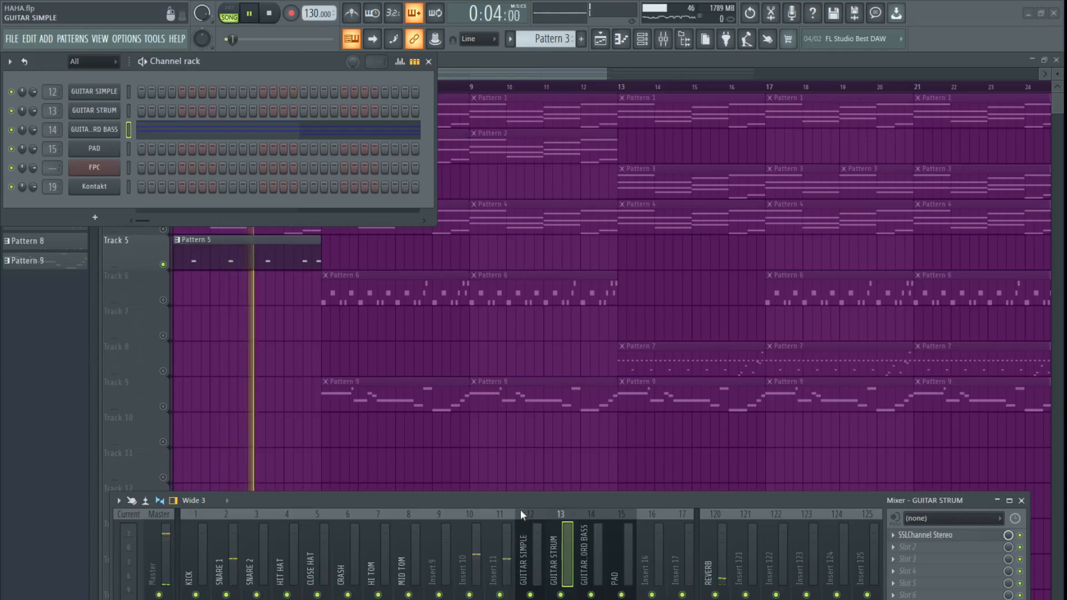
drag(521, 500, 529, 467)
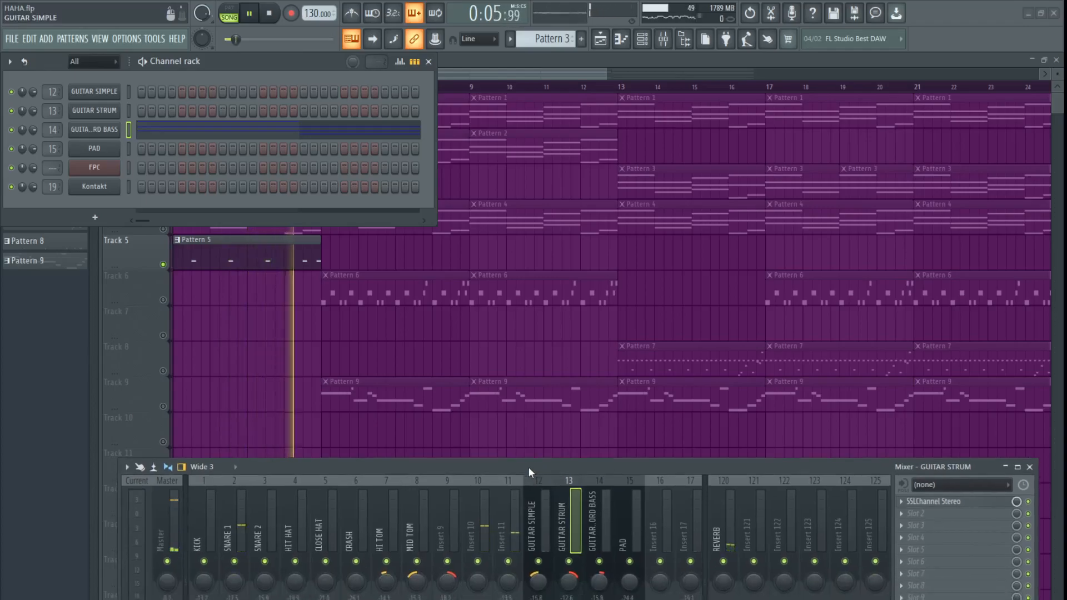
key(space)
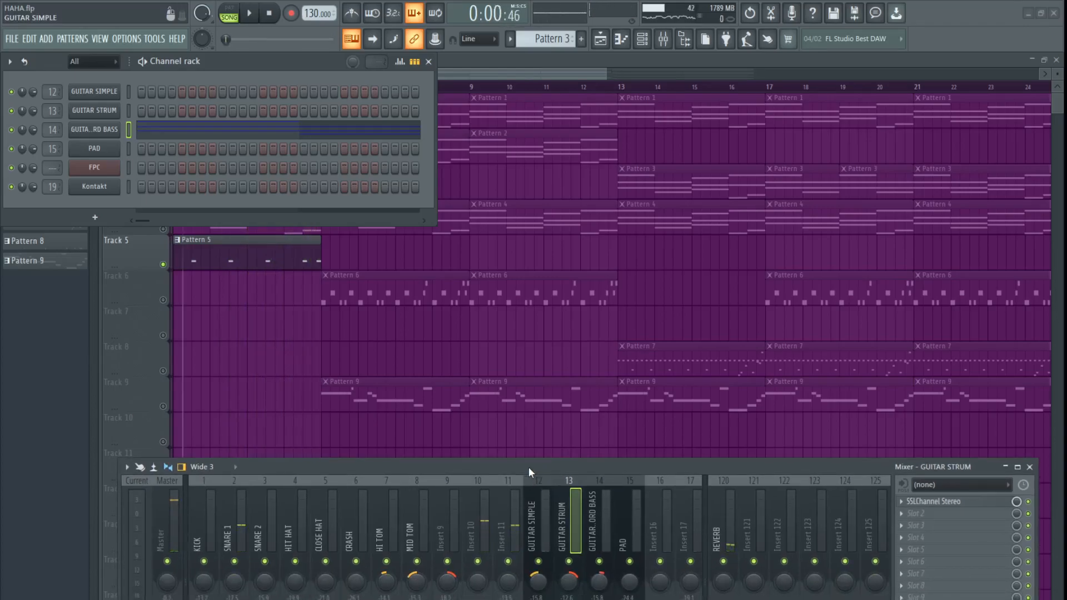
Inspect the FPC drum channel's kit and preset controls, closing the plugin and the channel rack when finished.
click(110, 174)
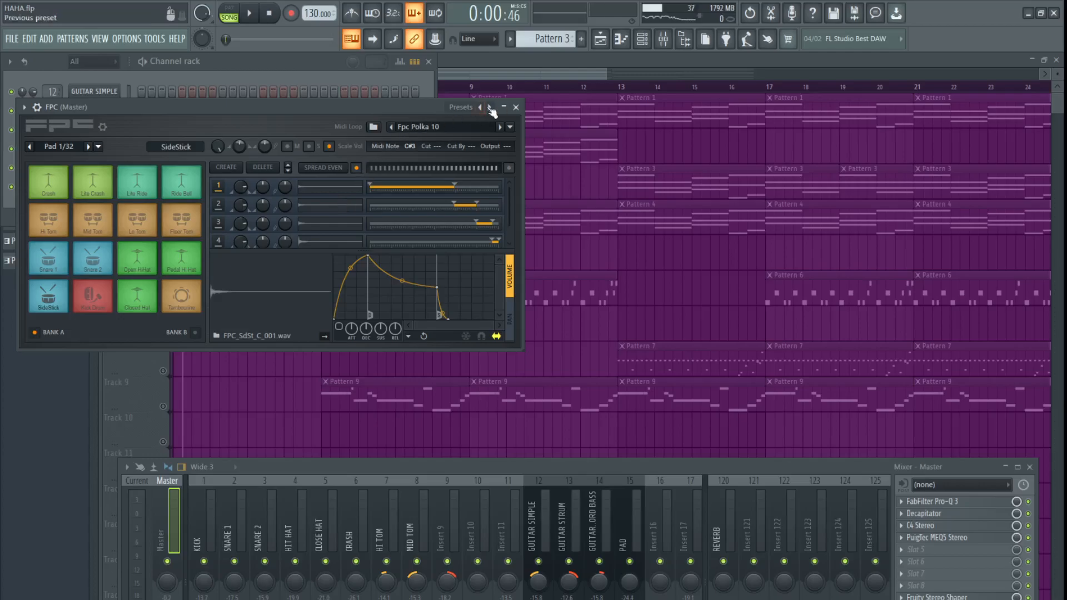
click(516, 107)
click(428, 61)
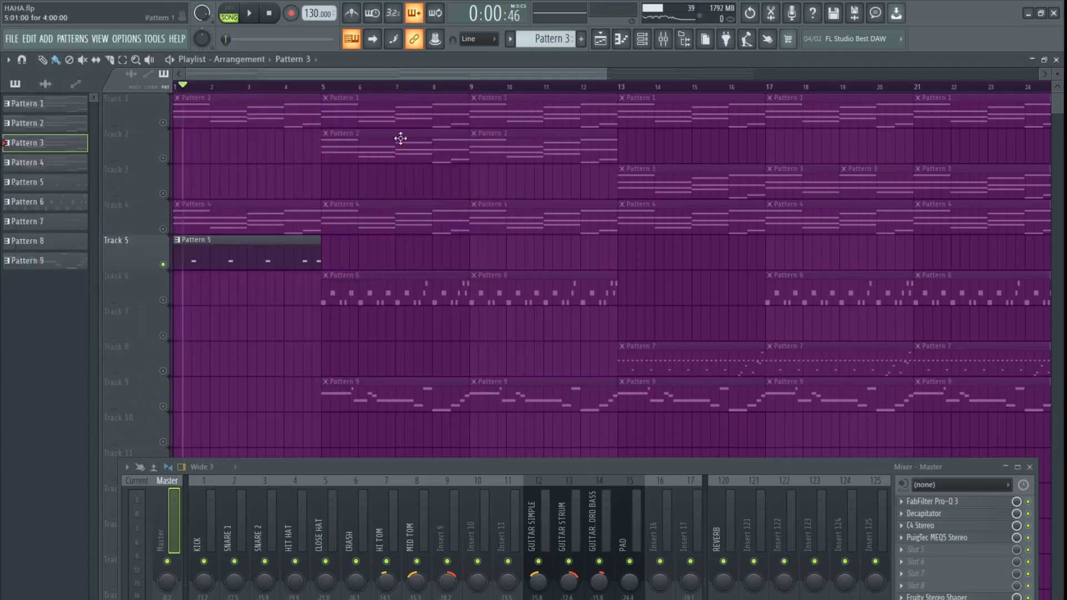
Solo Track 6 in the playlist and play its Pattern 6 drum clips from bar 5.
click(159, 294)
click(322, 87)
key(space)
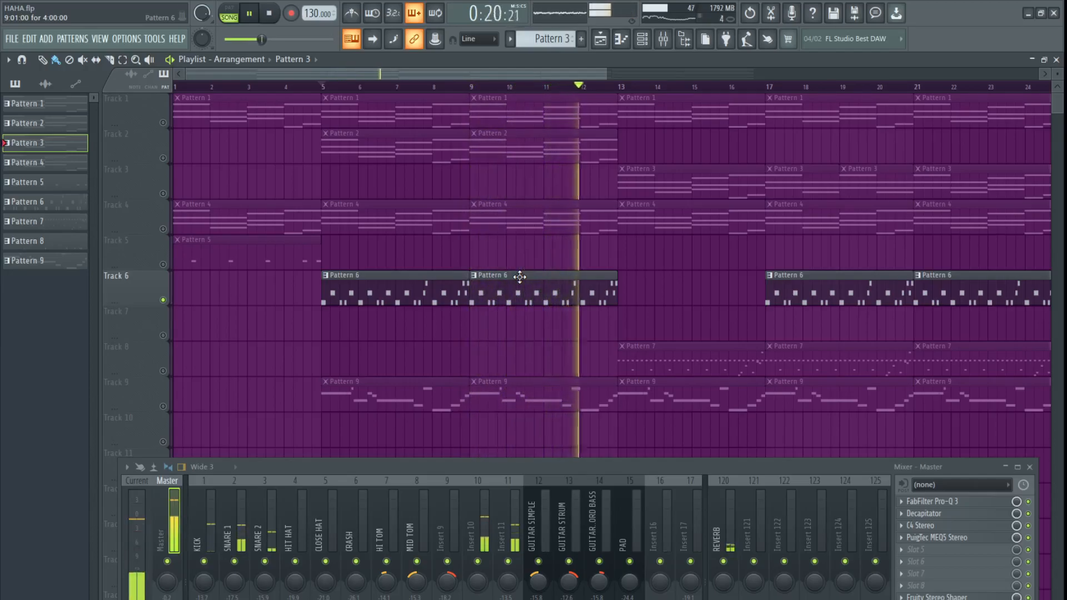
key(space)
Solo Track 8 in the playlist and play its Pattern 7 clips from bar 13.
click(619, 88)
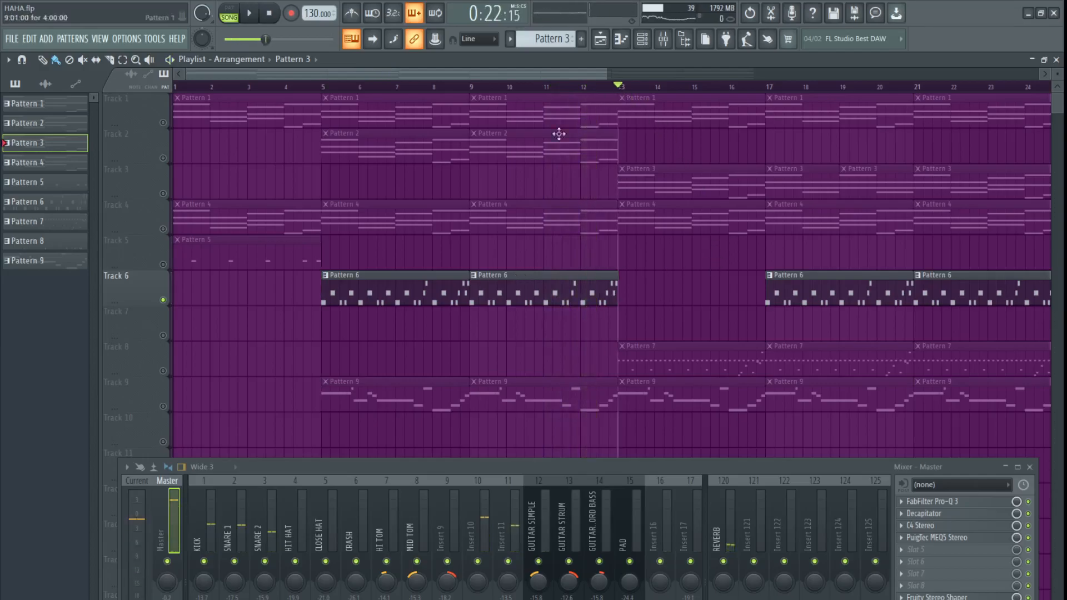
ctrl+click(163, 372)
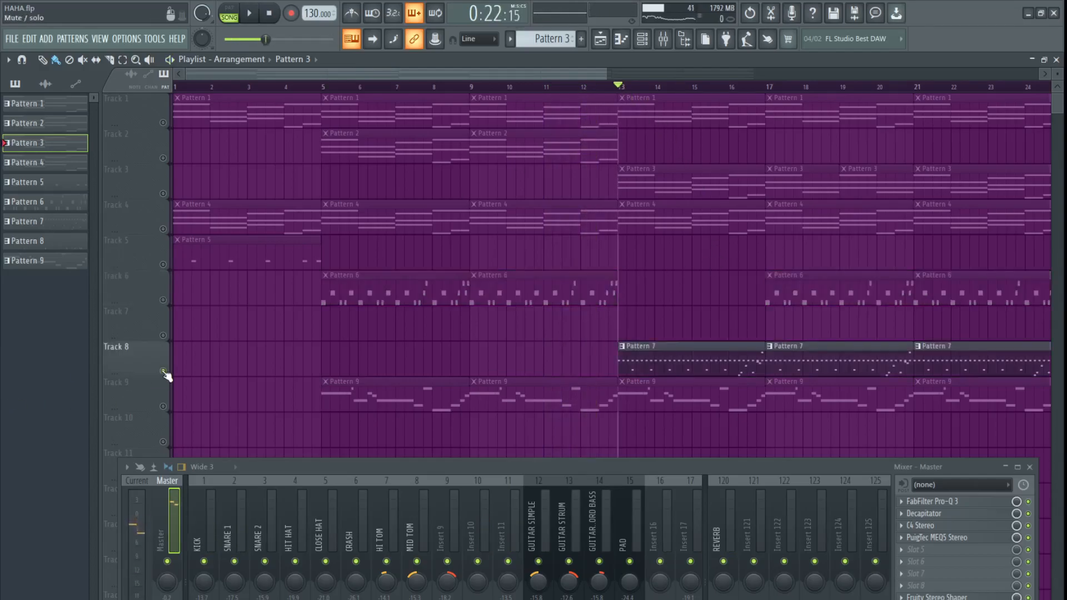
key(space)
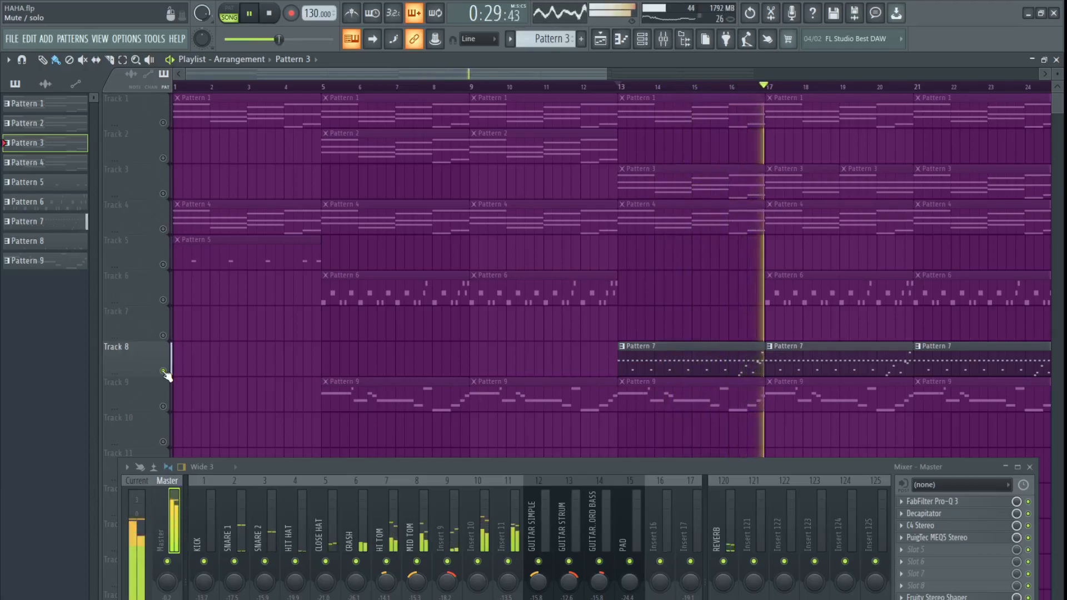
drag(493, 75, 712, 79)
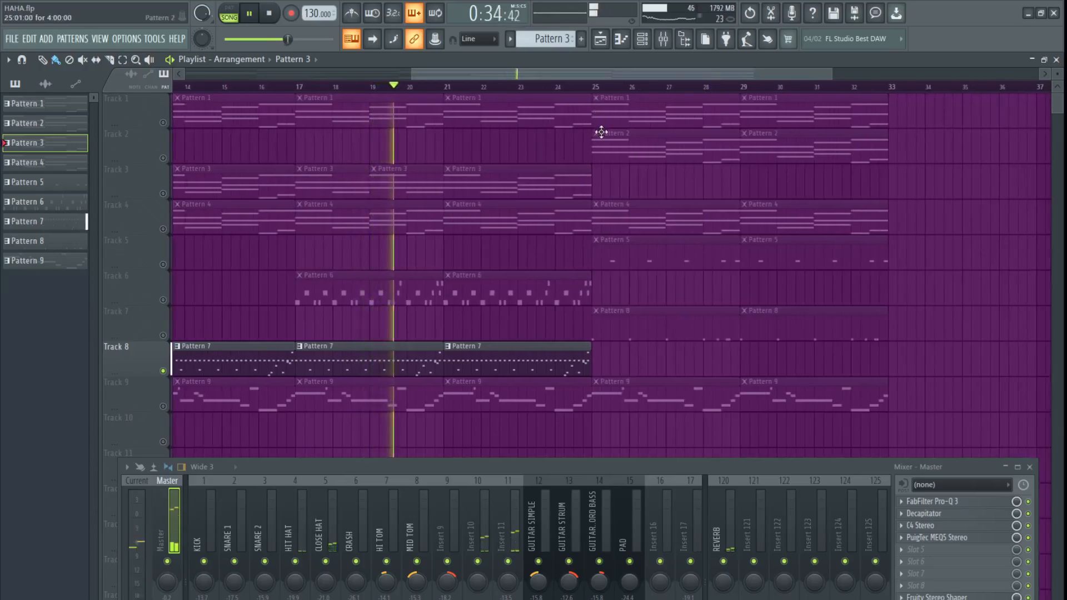
key(space)
Solo Track 7, enable Track 5 alongside it, and play Patterns 8 and 5 together from bar 25.
click(593, 87)
ctrl+click(164, 335)
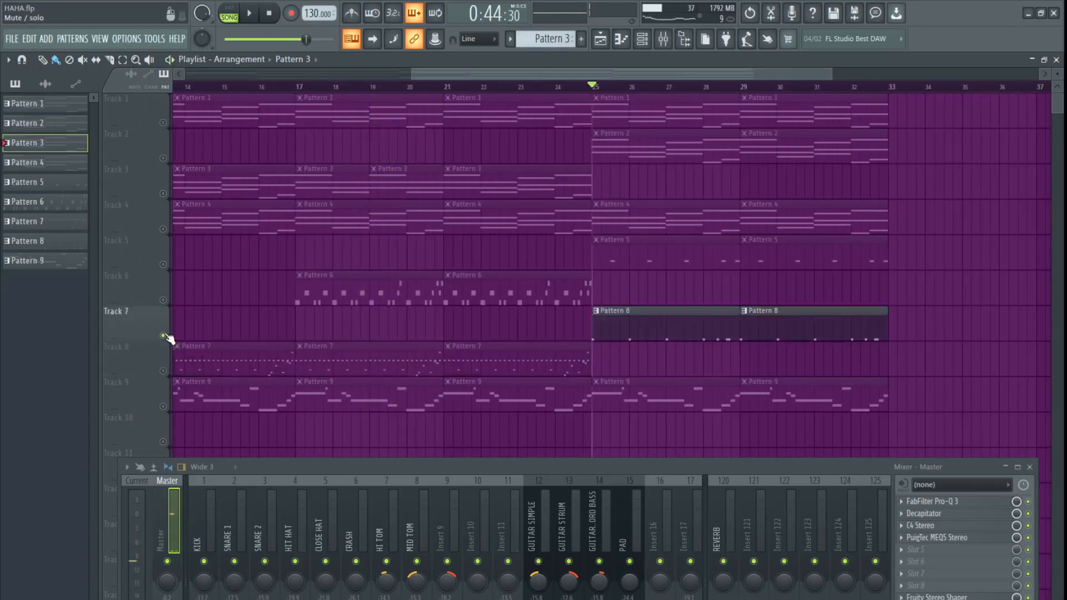
click(165, 265)
key(space)
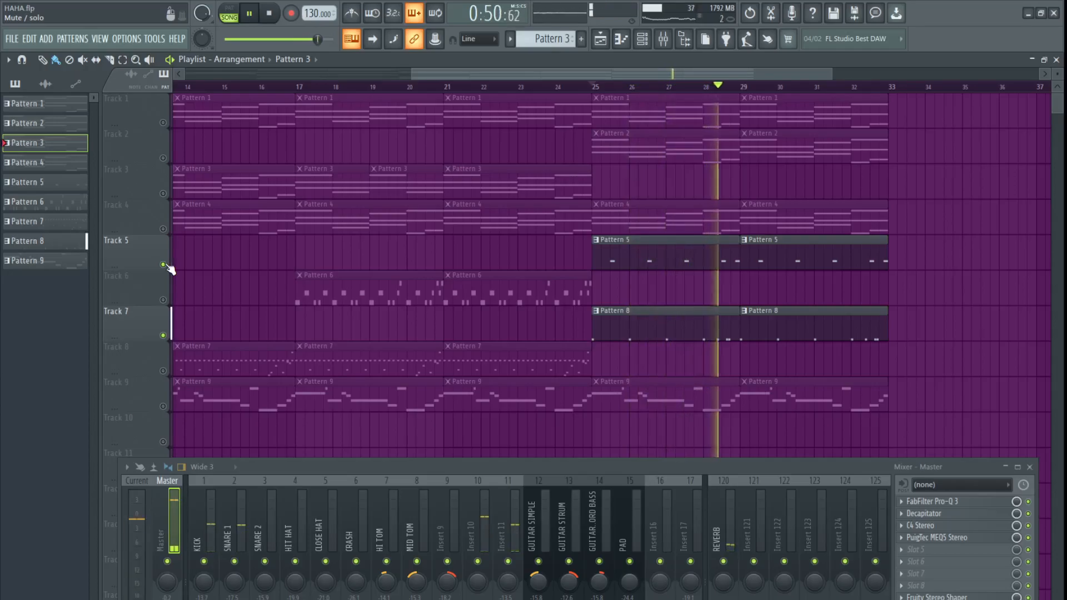
key(space)
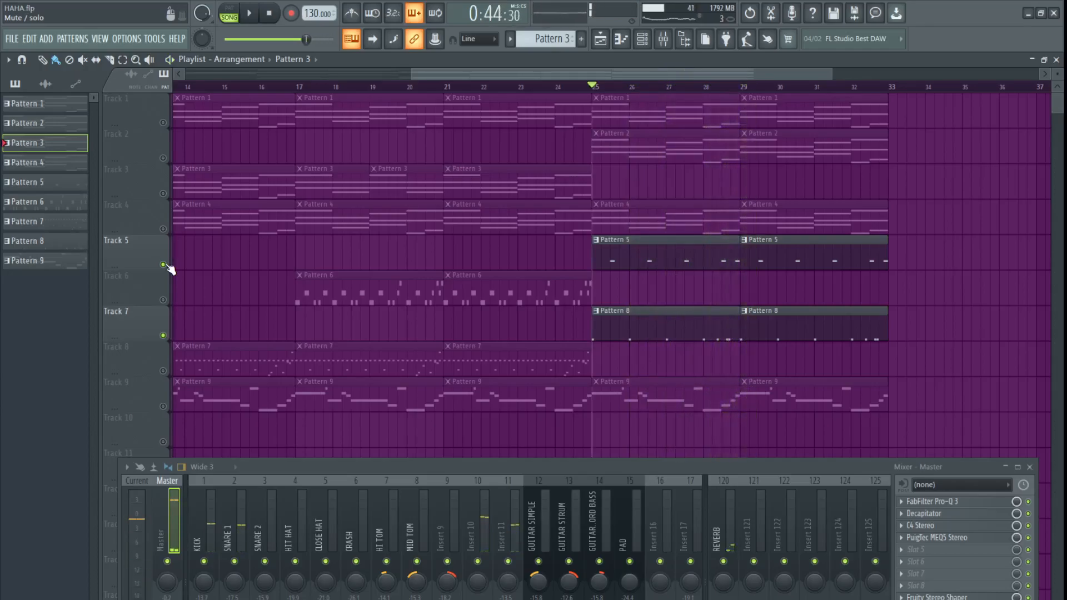
Solo Track 9 in the playlist and play its Pattern 9 clips with mixer Insert 19 in view.
scroll(322, 345, down, 1)
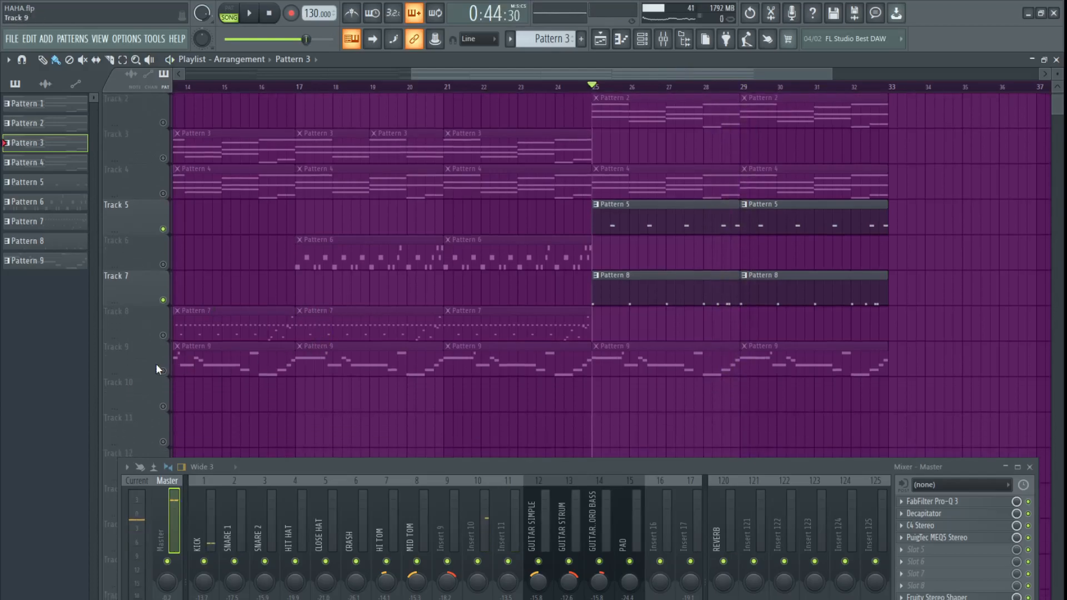
right_click(162, 371)
scroll(568, 509, down, 3)
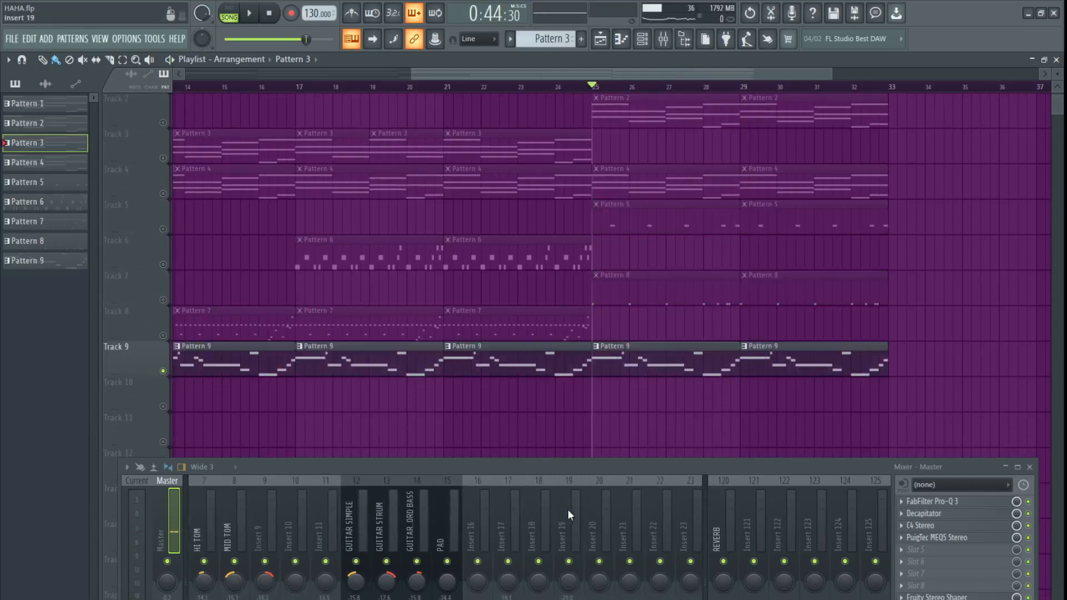
key(space)
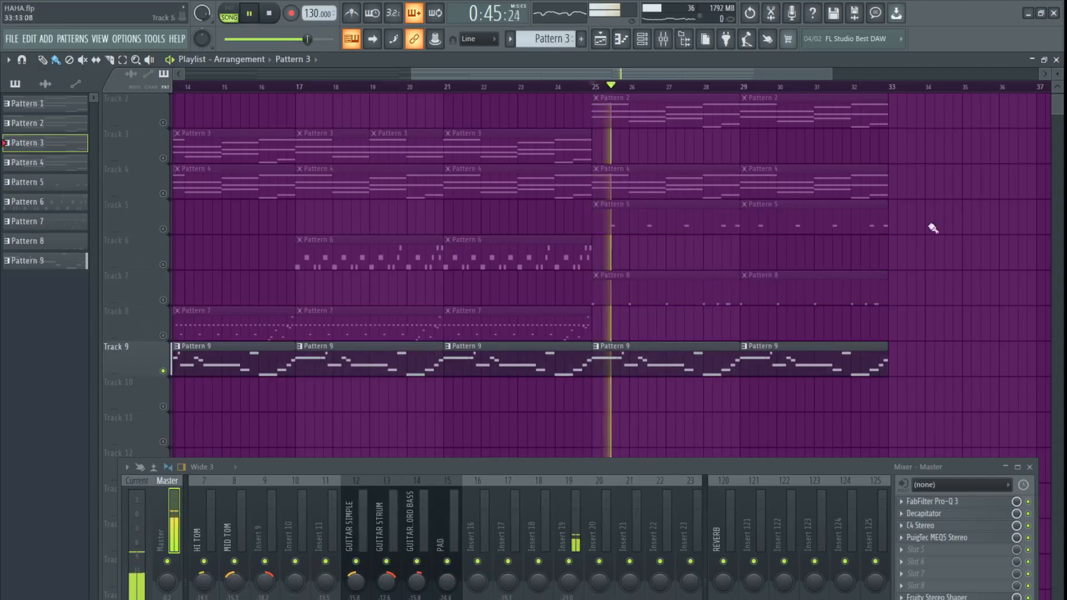
Open the Kontakt instrument from the channel rack and examine the loaded Scarbee Pre-Bass patch during playback.
key(F5)
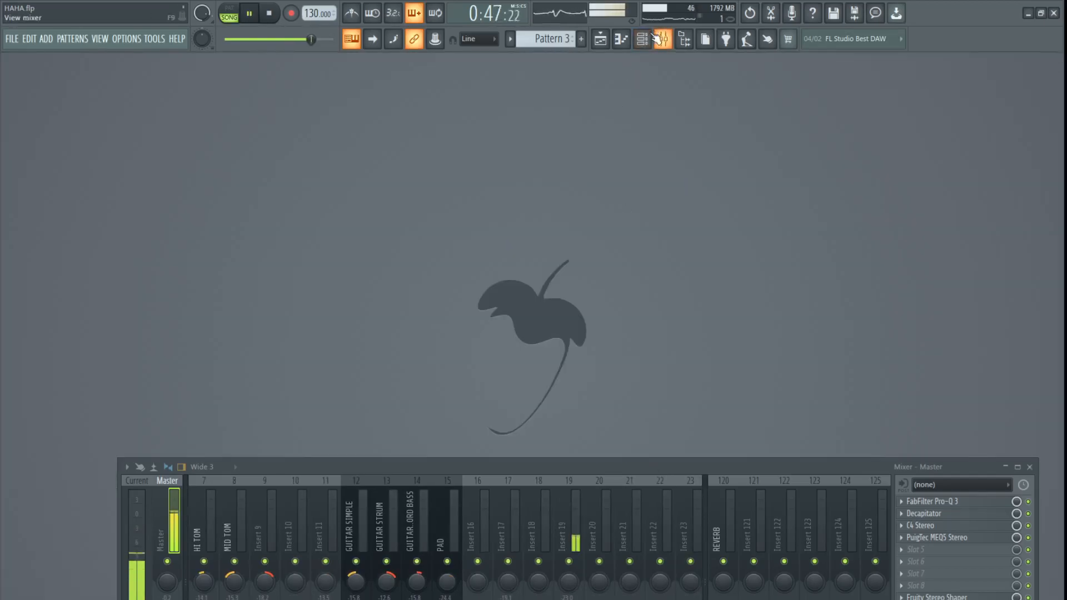
click(650, 42)
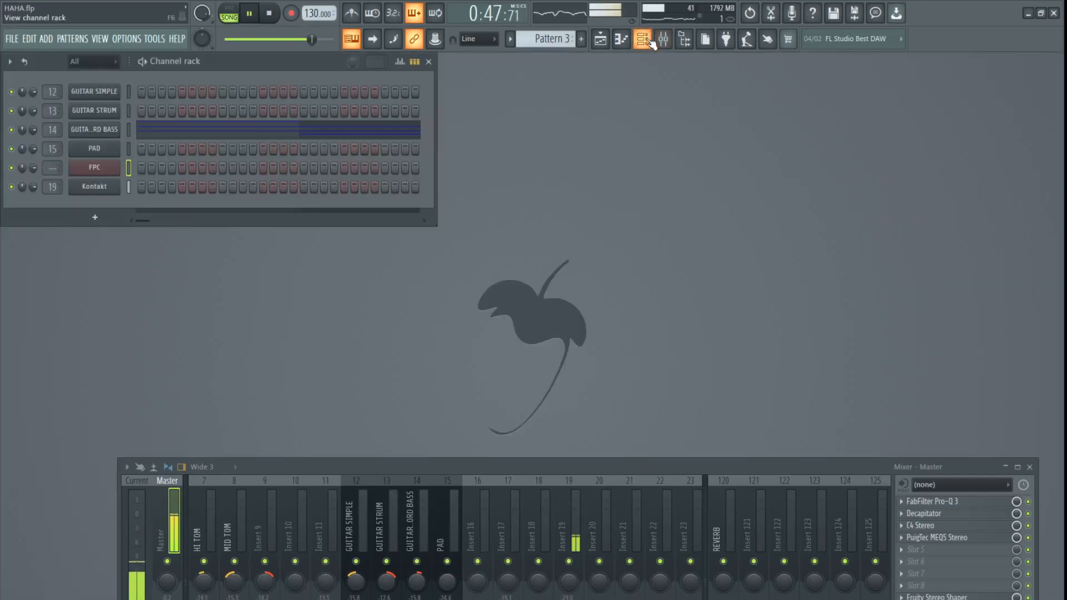
click(99, 187)
drag(544, 167, 547, 110)
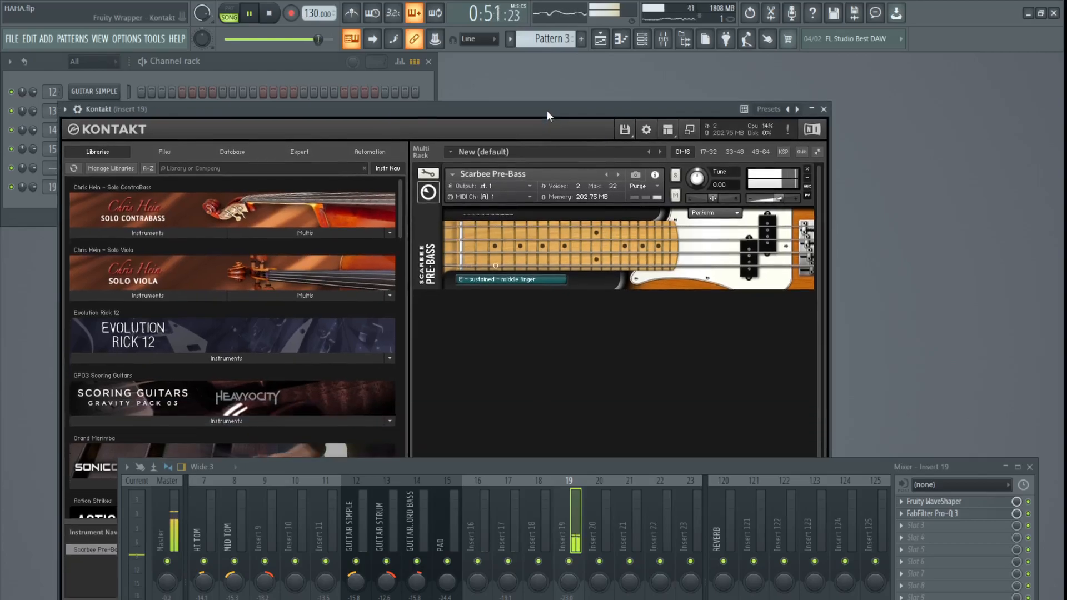
key(space)
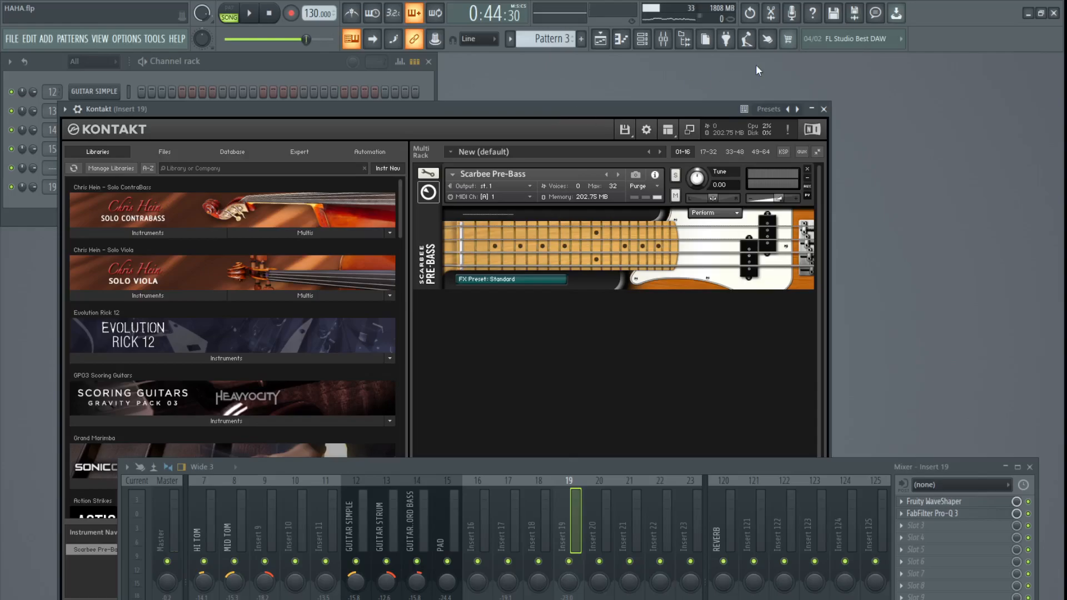
Close Kontakt, replay the soloed Pattern 9 part in the playlist and return the song position to the start.
click(825, 110)
key(space)
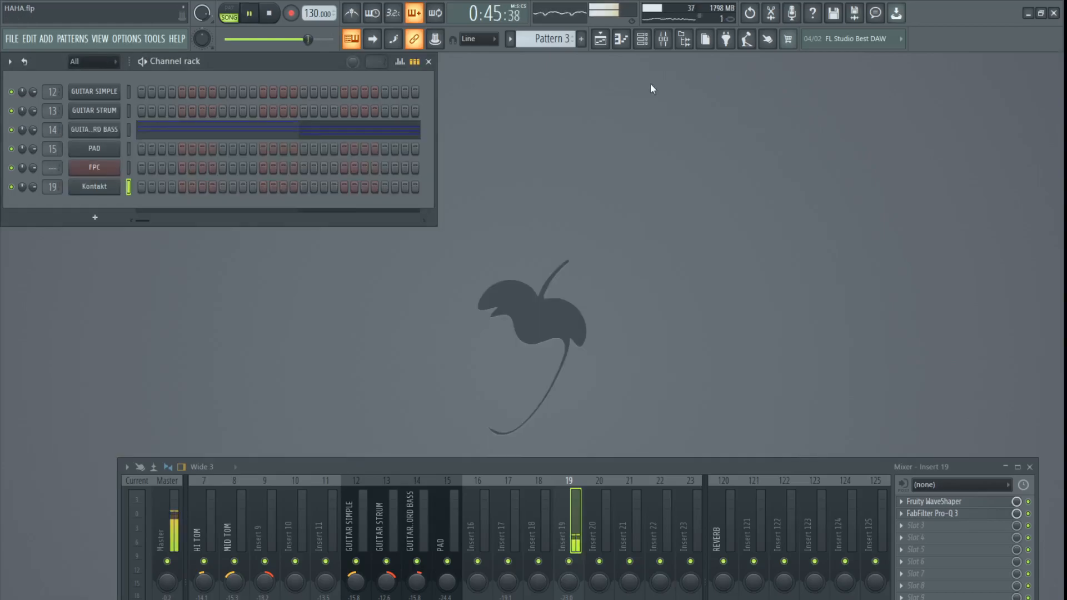
click(600, 39)
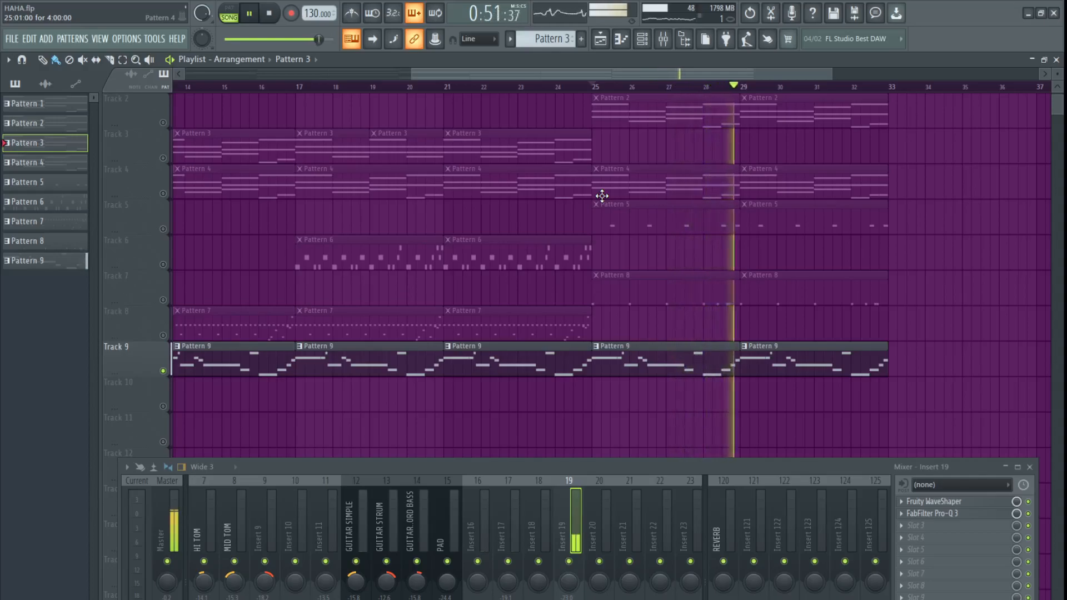
drag(410, 75, 255, 74)
click(278, 15)
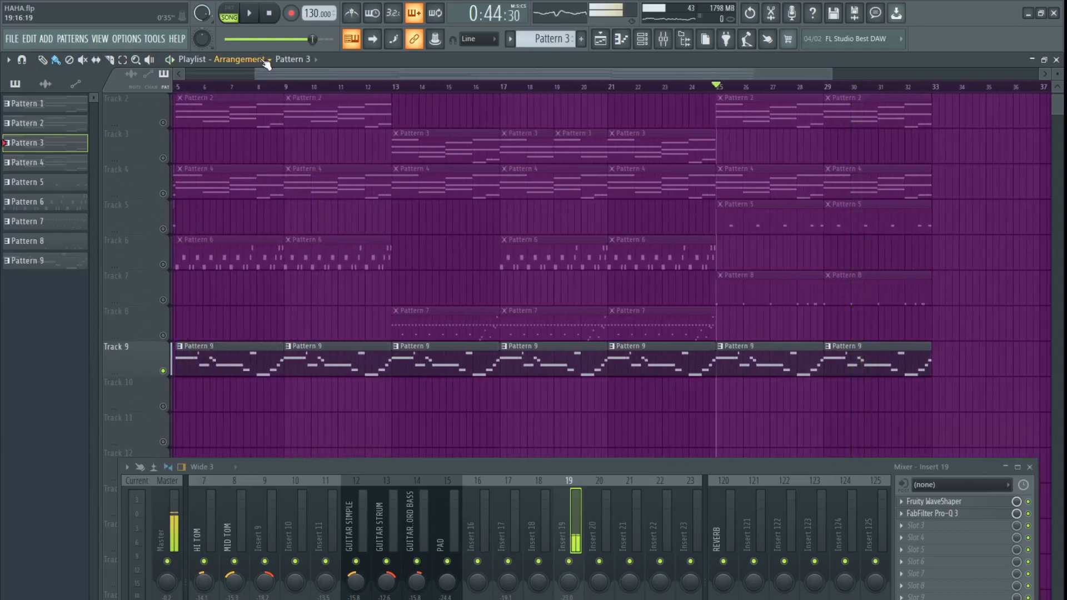
click(270, 14)
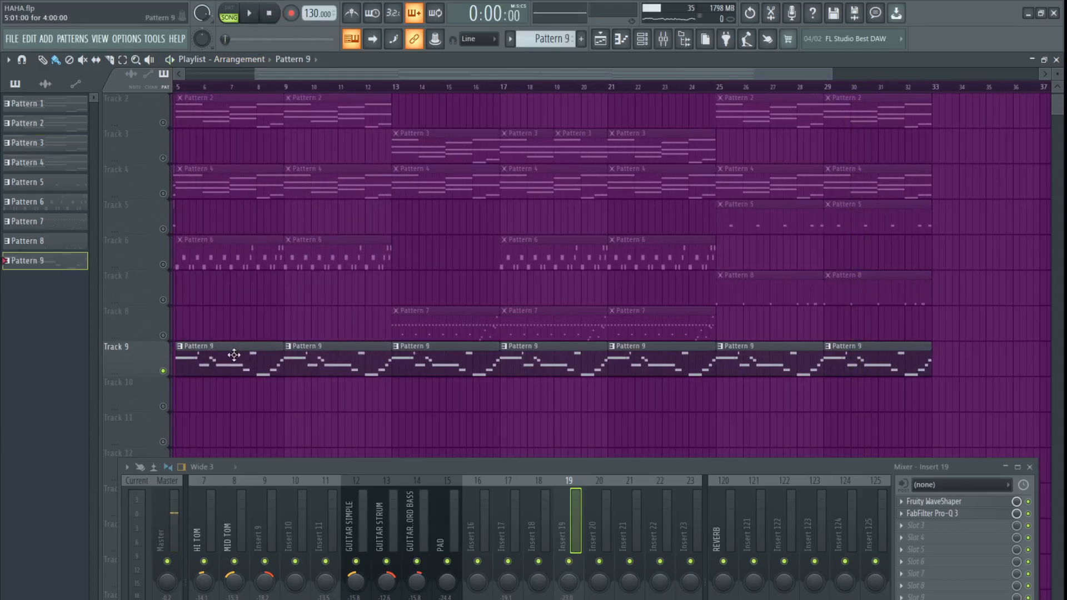
Open Pattern 9's Kontakt notes in the piano roll and play them back with the whole phrase in view.
double_click(239, 357)
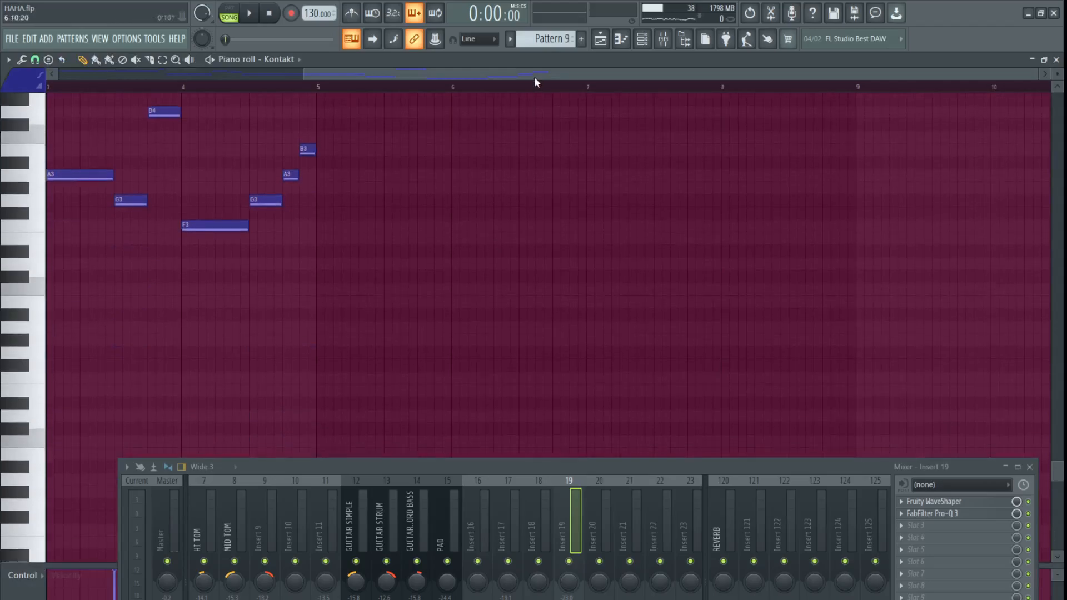
drag(535, 76, 290, 75)
scroll(376, 305, up, 3)
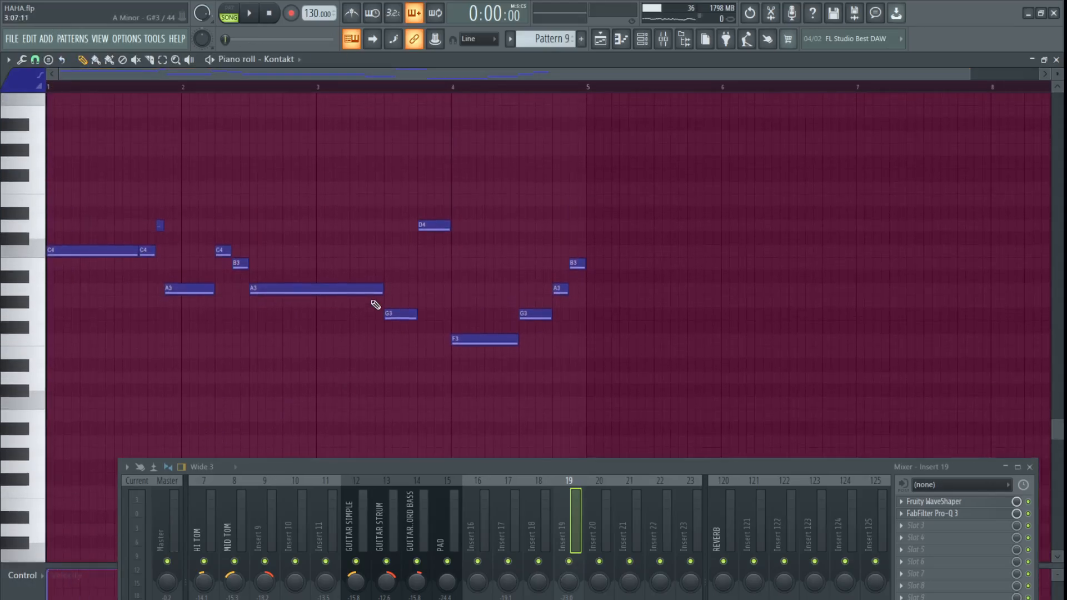
key(space)
key(space)
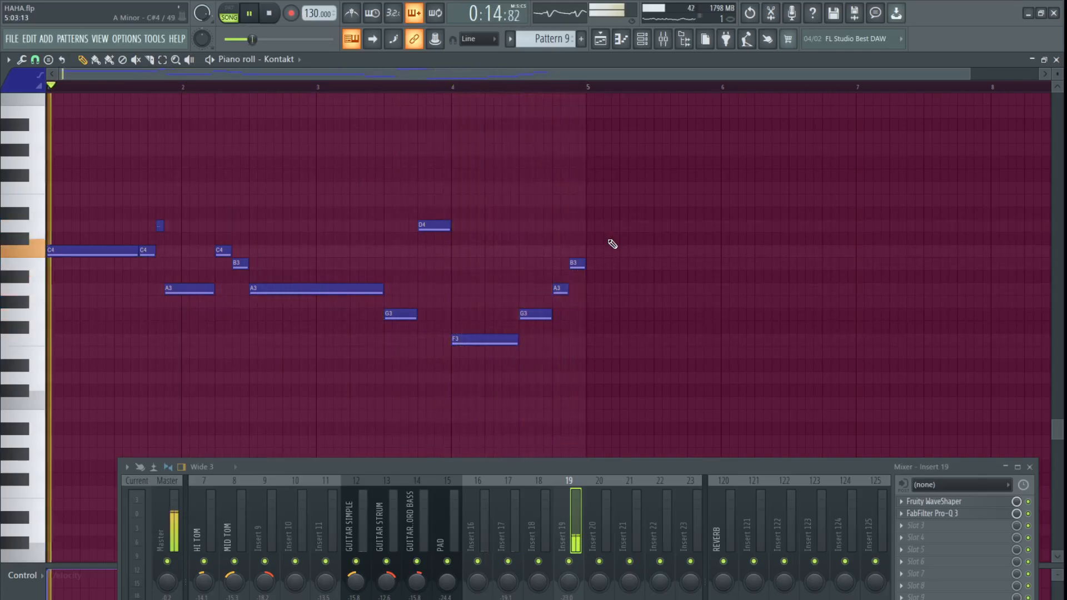
key(space)
click(230, 14)
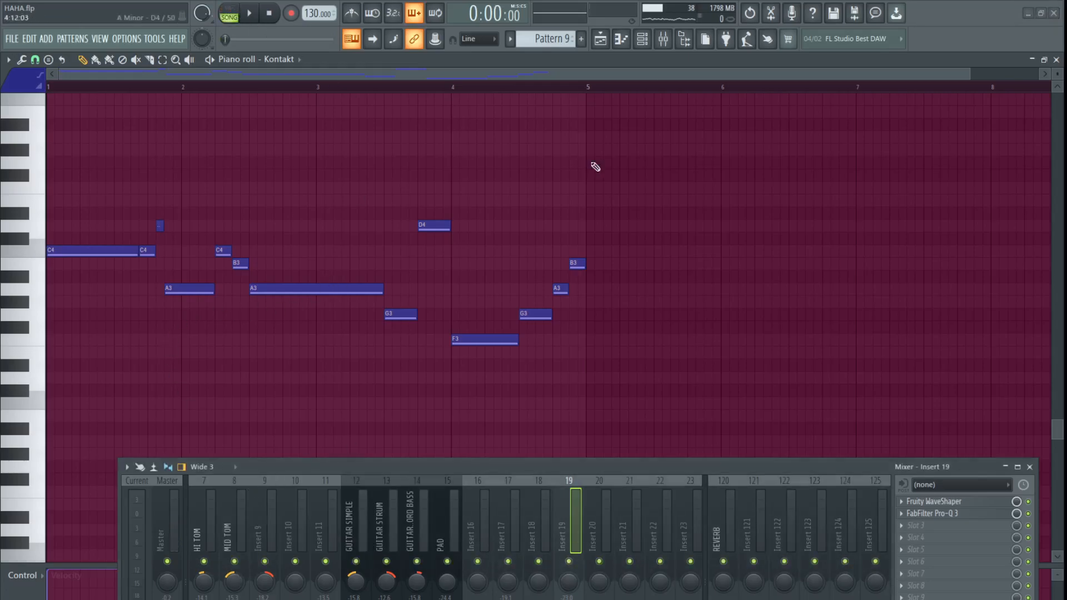
Restore all playlist tracks to unmuted and close the playlist.
click(601, 39)
right_click(162, 265)
right_click(163, 265)
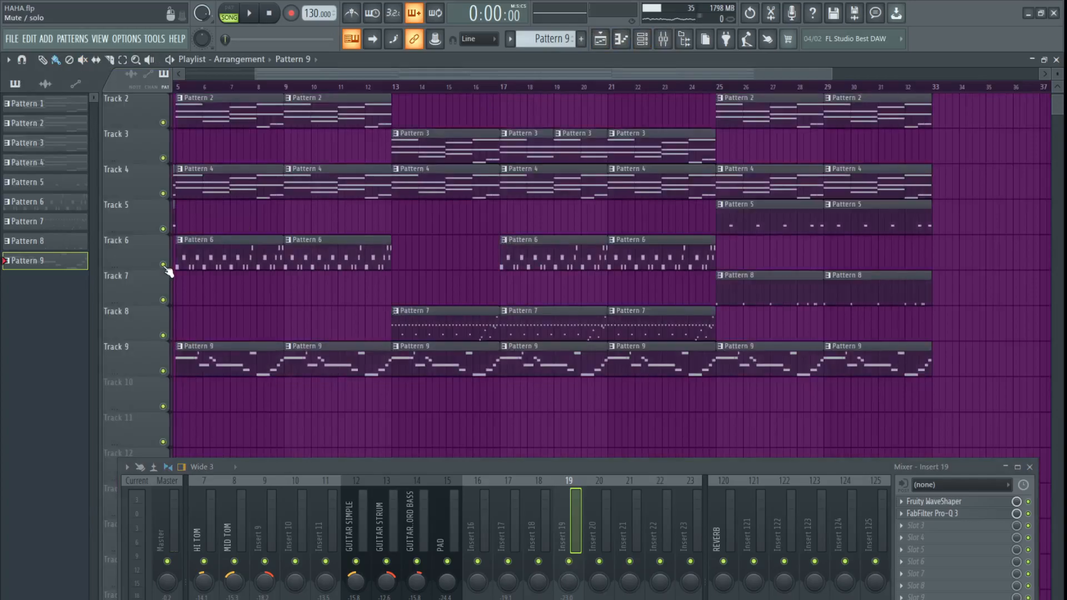
click(1056, 59)
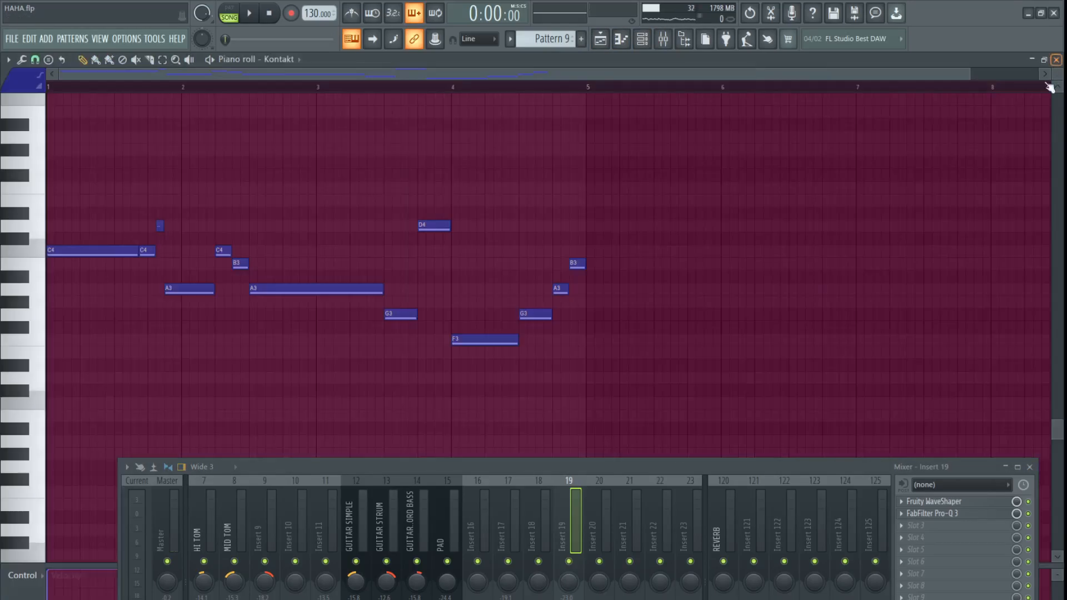
Close the piano roll and channel rack, play the full song with the whole mixer in view, and replace the mixer with the playlist.
click(1056, 60)
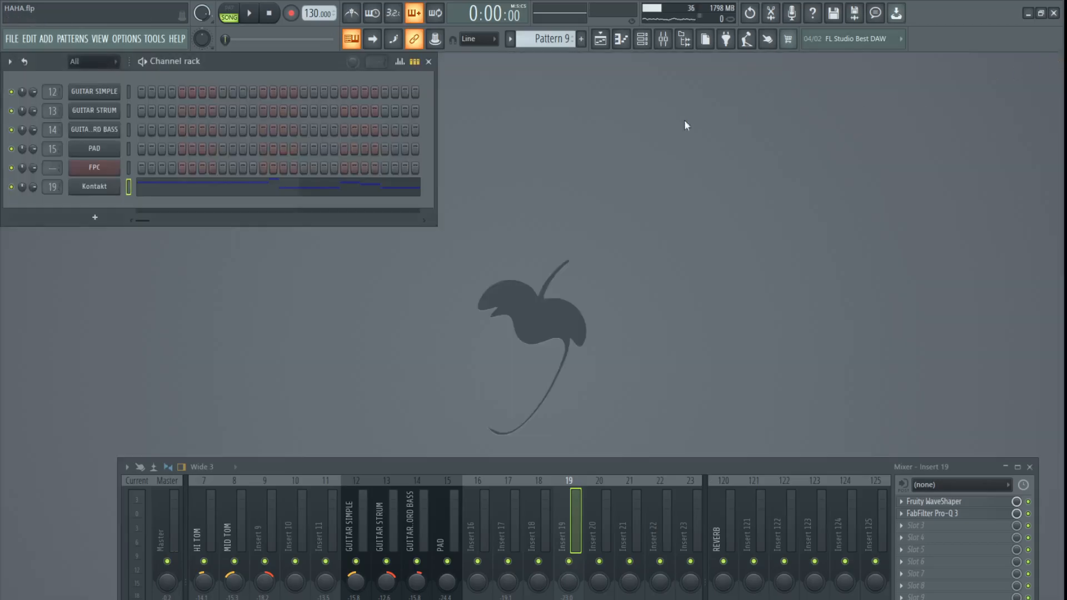
click(429, 61)
drag(537, 466, 493, 261)
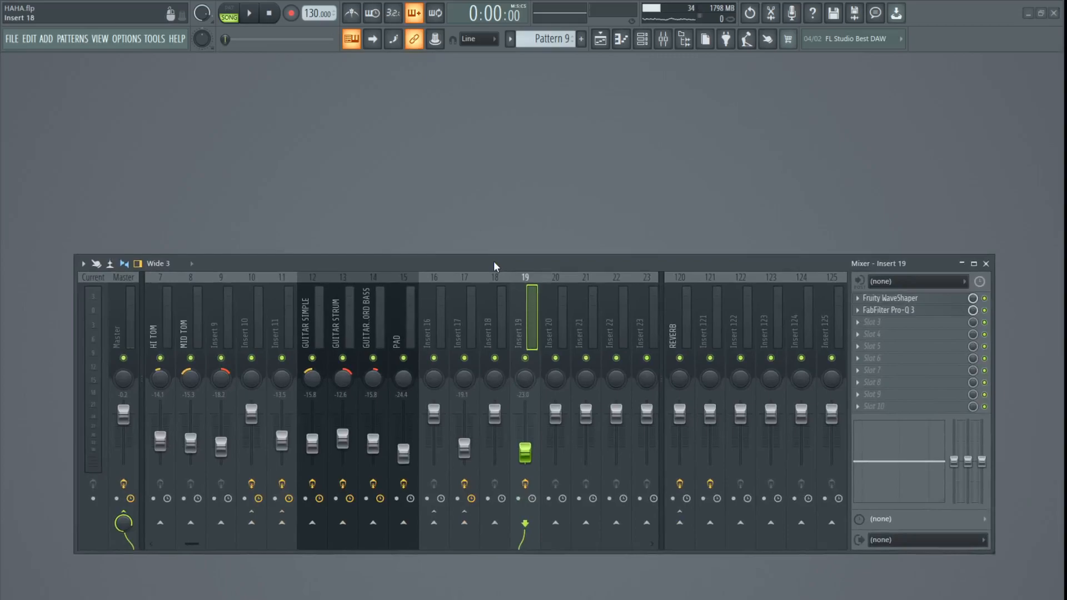
key(space)
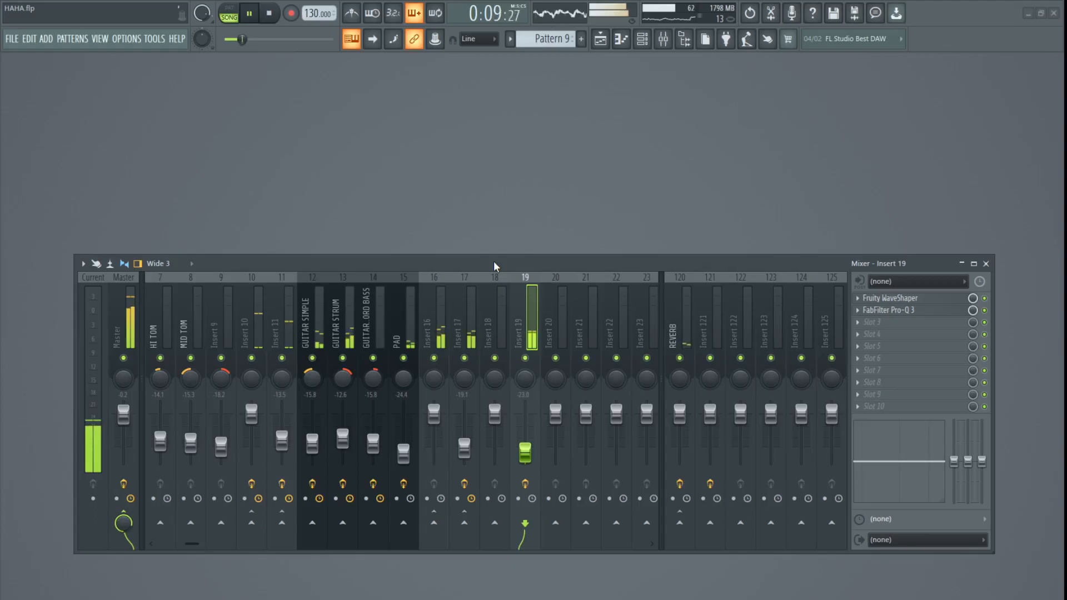
click(986, 263)
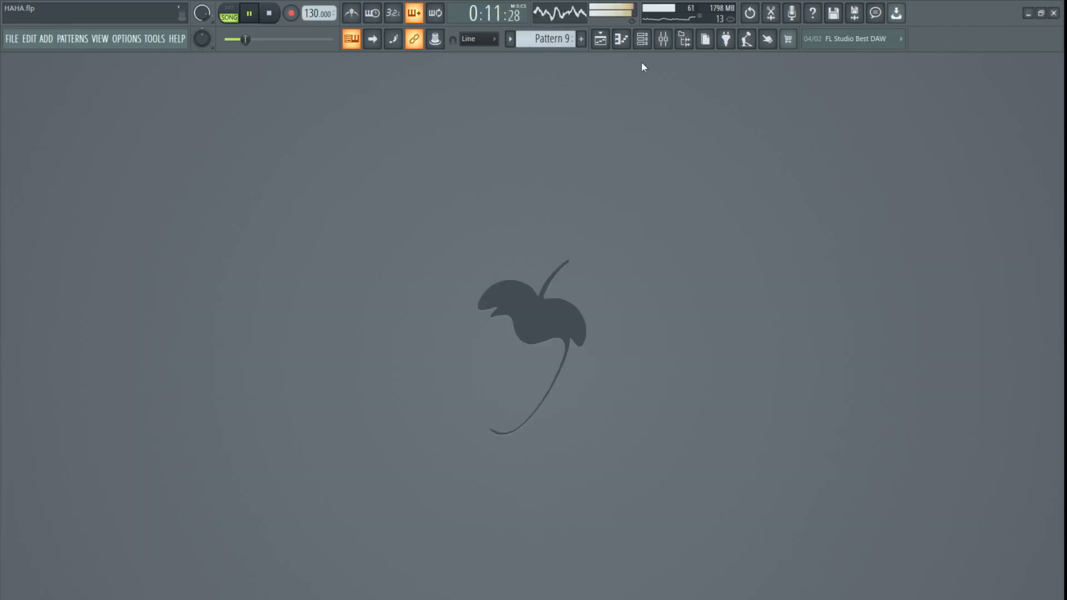
click(605, 48)
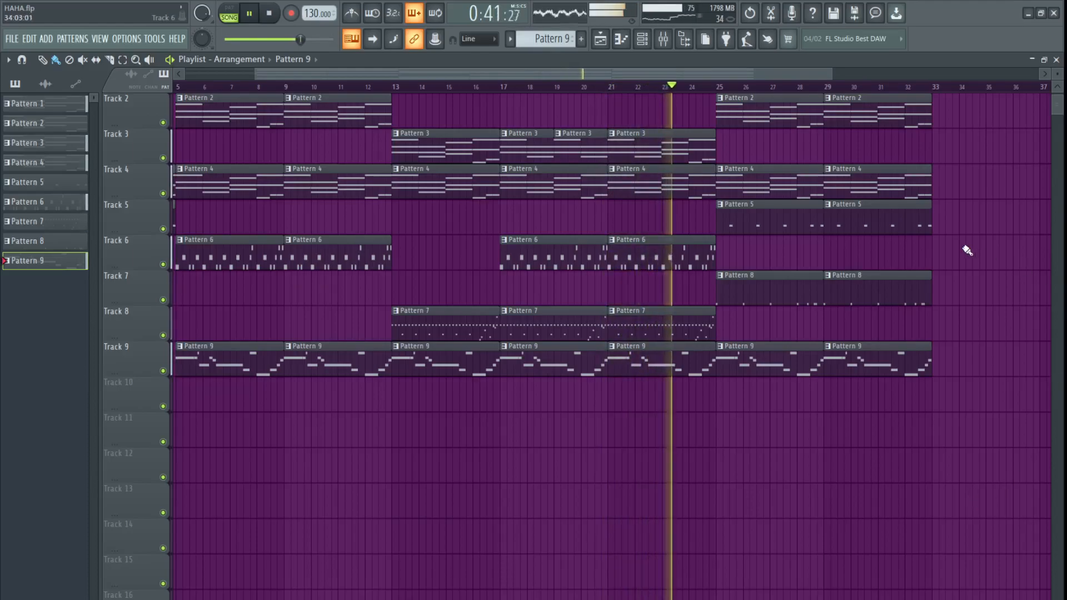
Examine the GUITAR STRUM instrument from the channel rack during playback, and close both the playlist and the instrument.
click(646, 41)
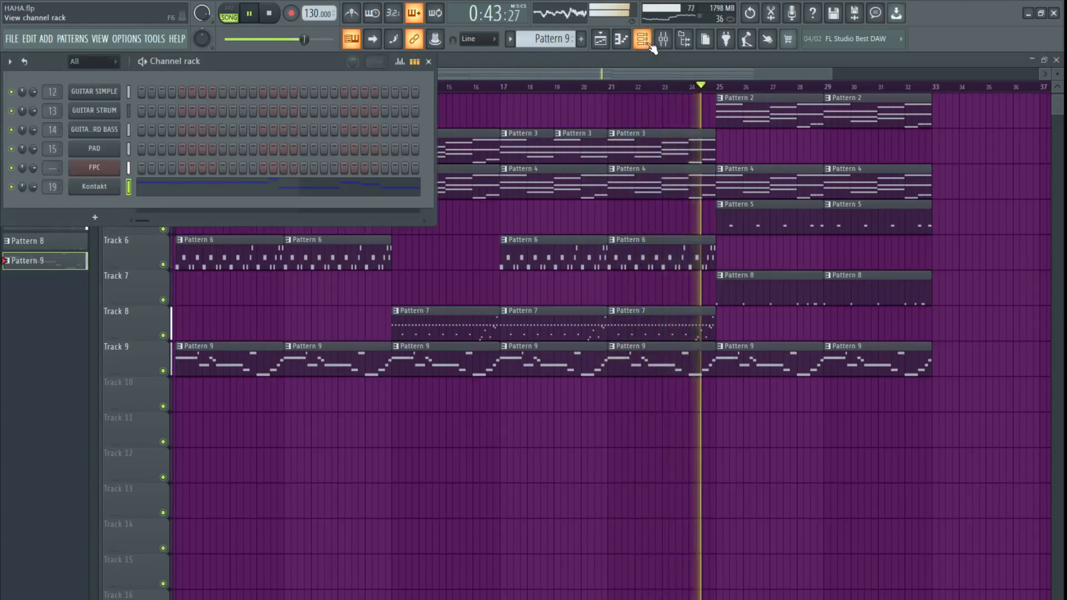
click(94, 110)
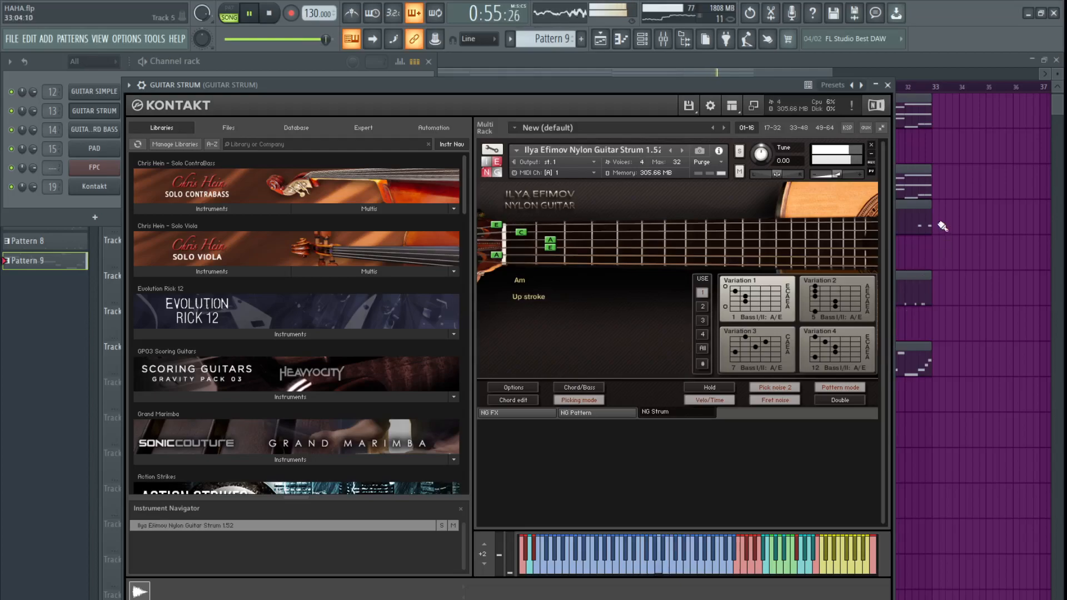
click(1056, 60)
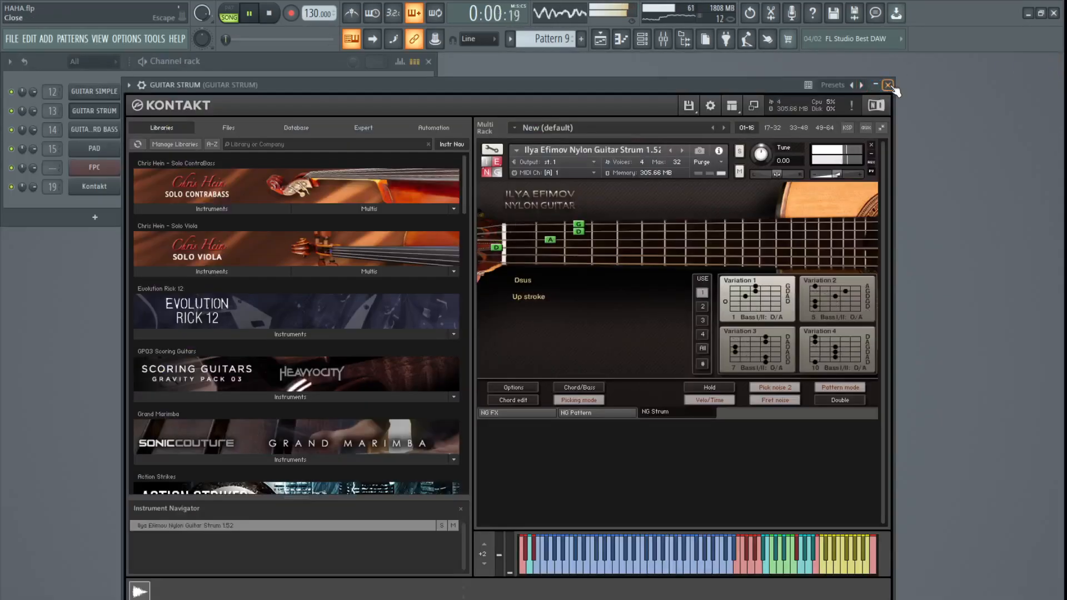
click(888, 85)
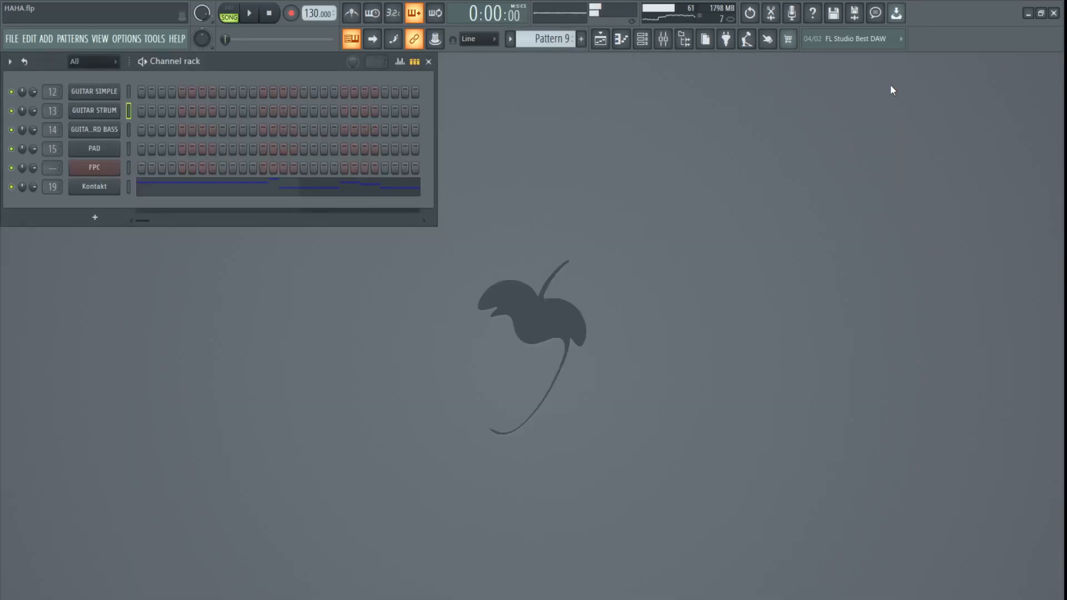